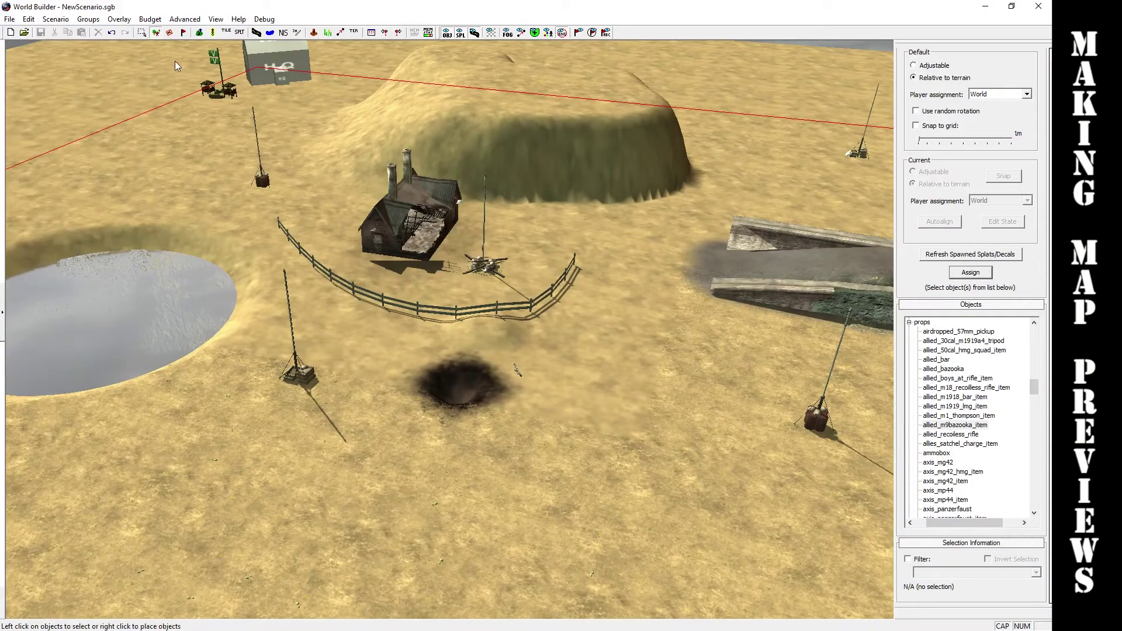
- Save the overhead map at width 512, playable area only, as OVERHEAD.tga in the test folder
left_click(9, 19)
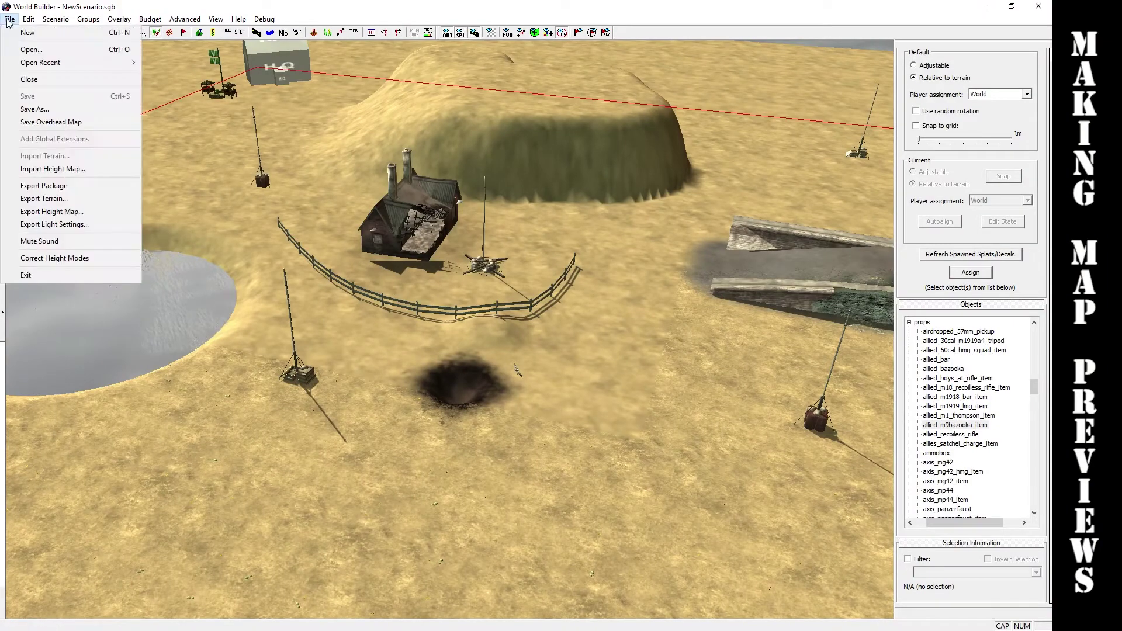
left_click(58, 123)
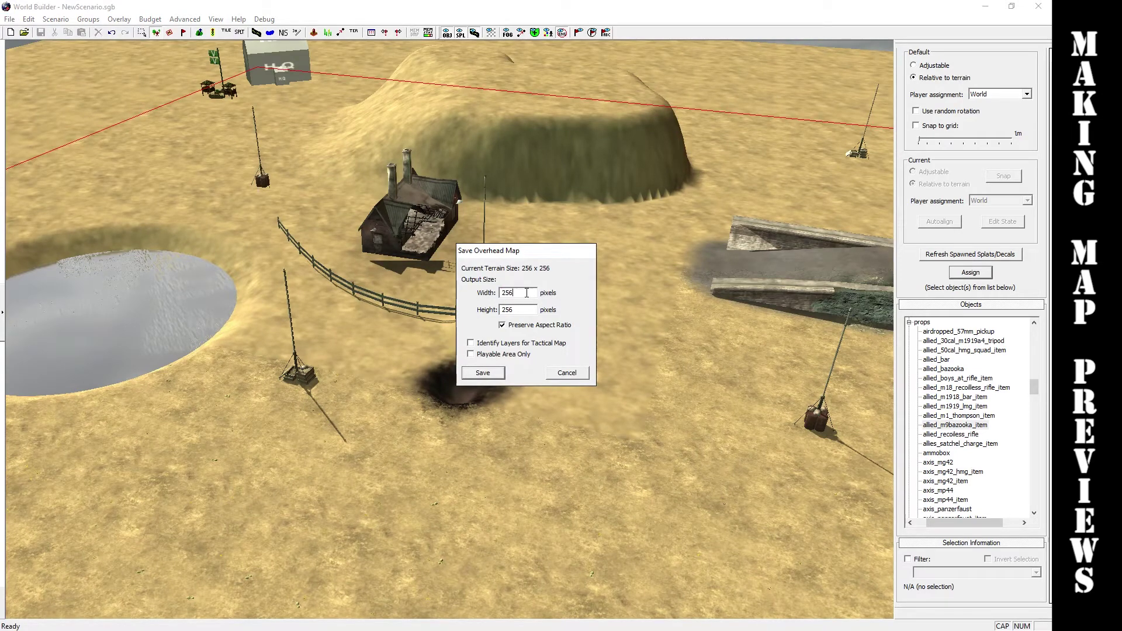
type("512")
key("Tab")
left_click(492, 355)
left_click(483, 373)
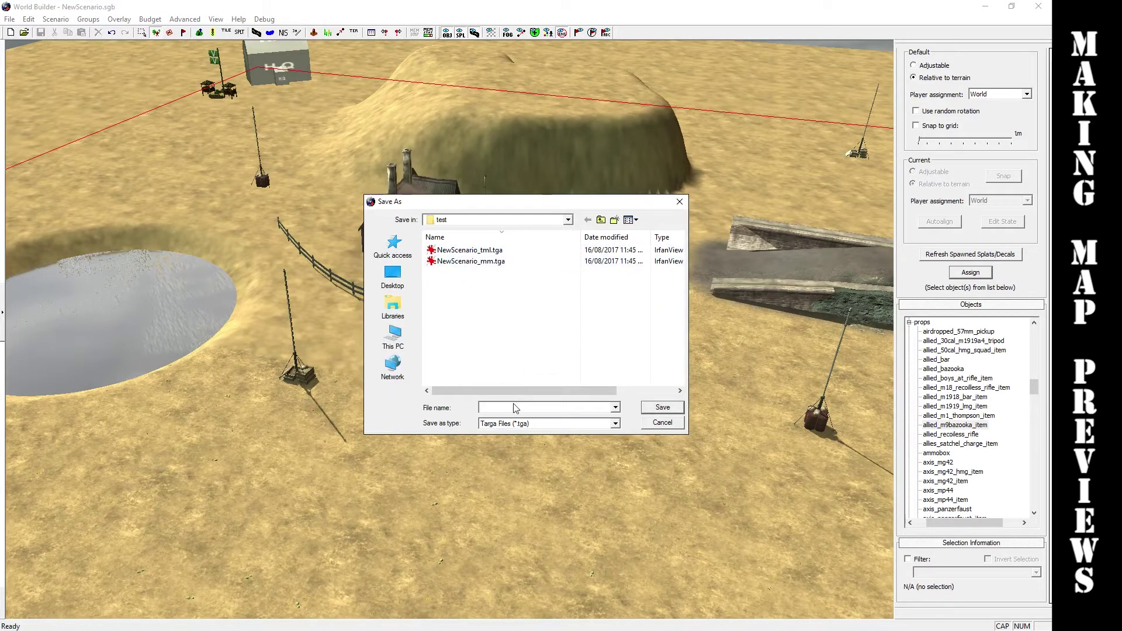
type("OVERHEAD")
left_click(650, 408)
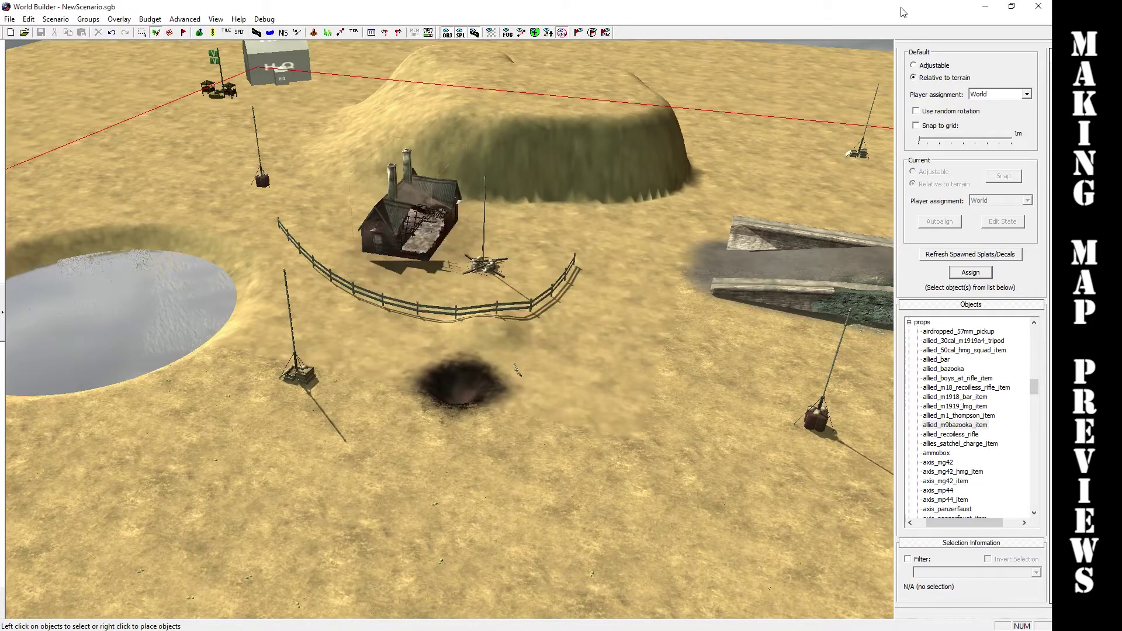
- Close World Builder and rename NewScenario.info to test
left_click(1038, 6)
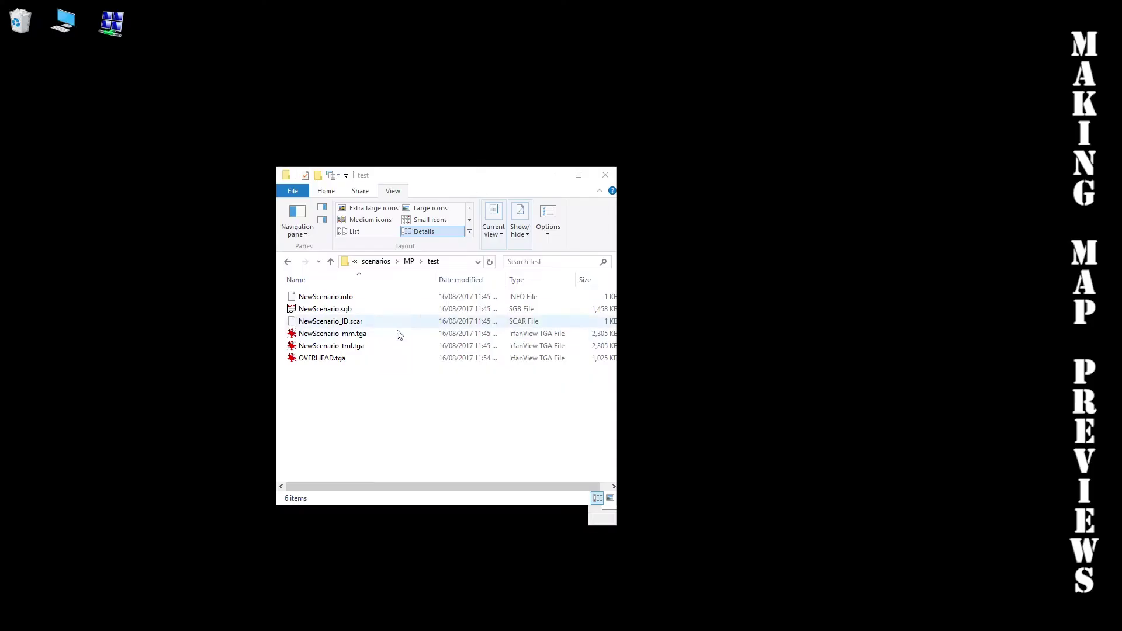
left_click(325, 298)
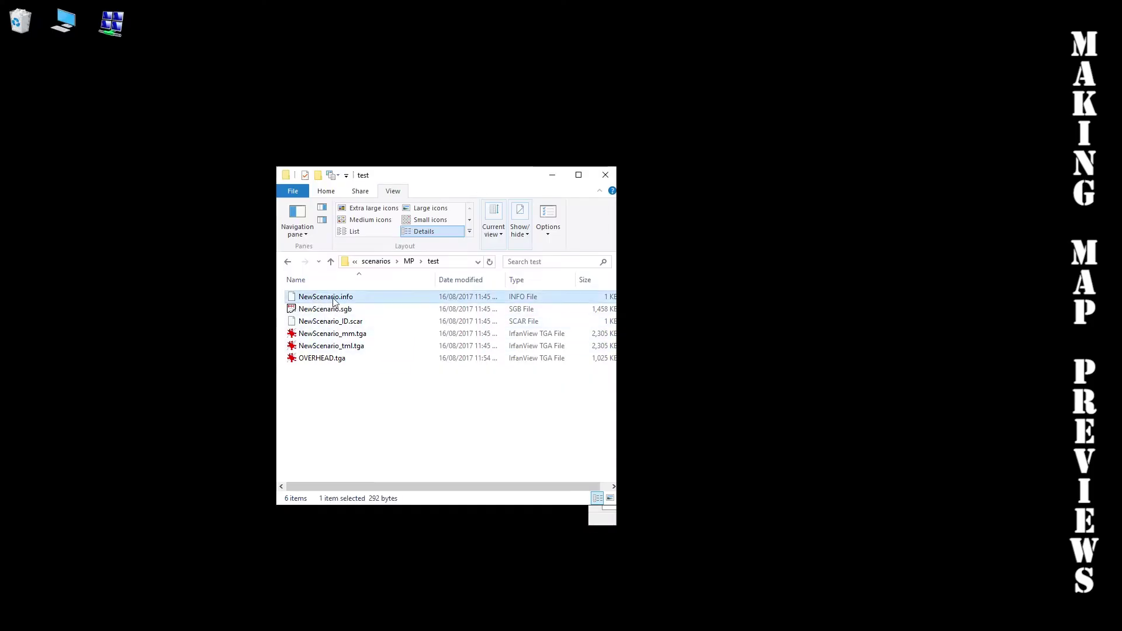
left_click(340, 301)
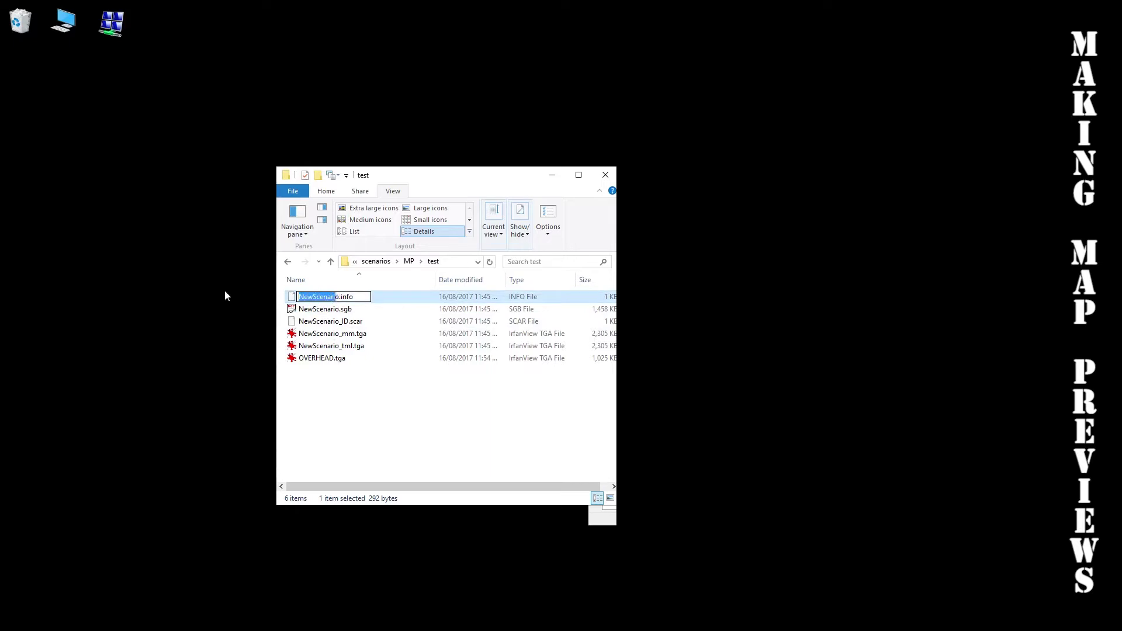
type("o")
key("BackSpace")
type("test")
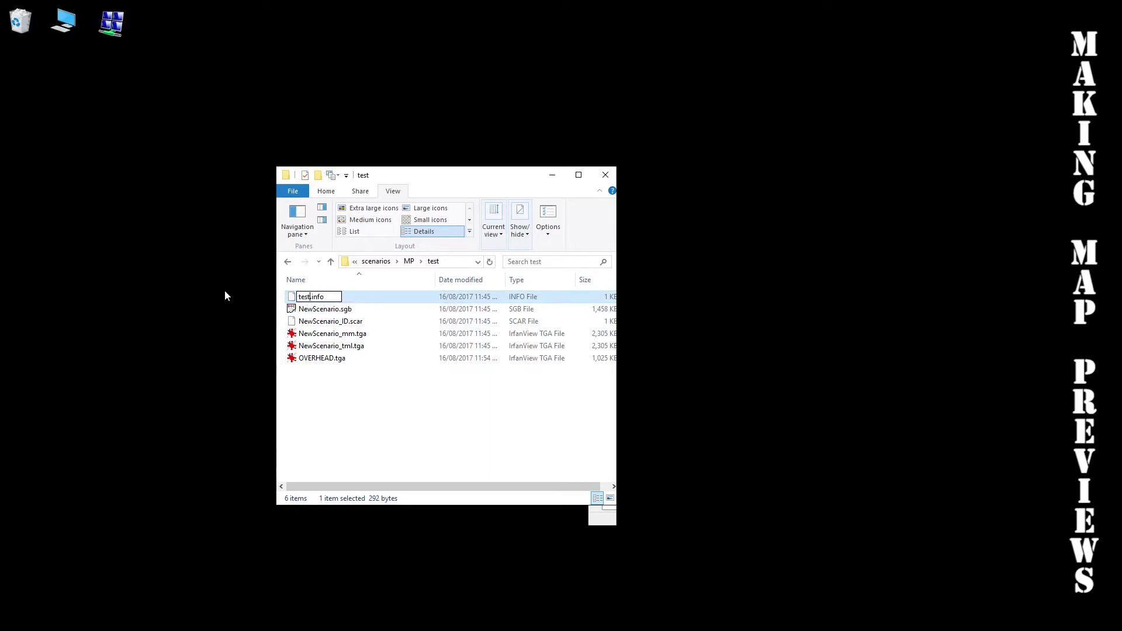
key("shift+Home")
left_click(337, 309)
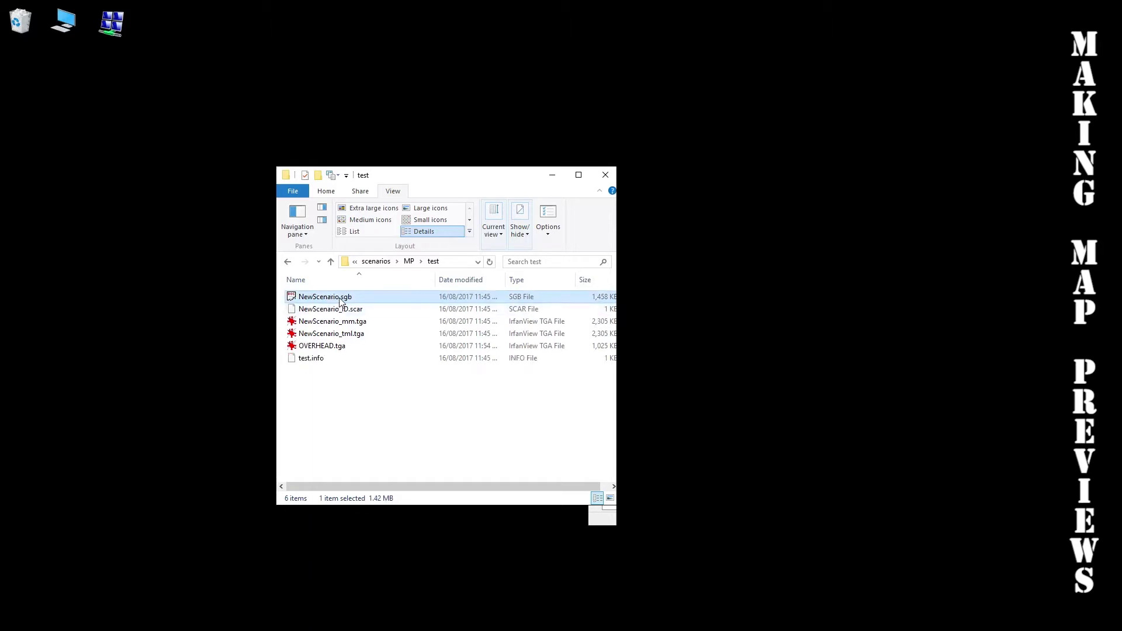
- Rename the other NewScenario files to test and test_tml.tga, and OVERHEAD.tga to testMap.tga
key("F2")
type("test")
key("Tab")
type("test")
key("Tab")
type("test")
key("Tab")
key("Escape")
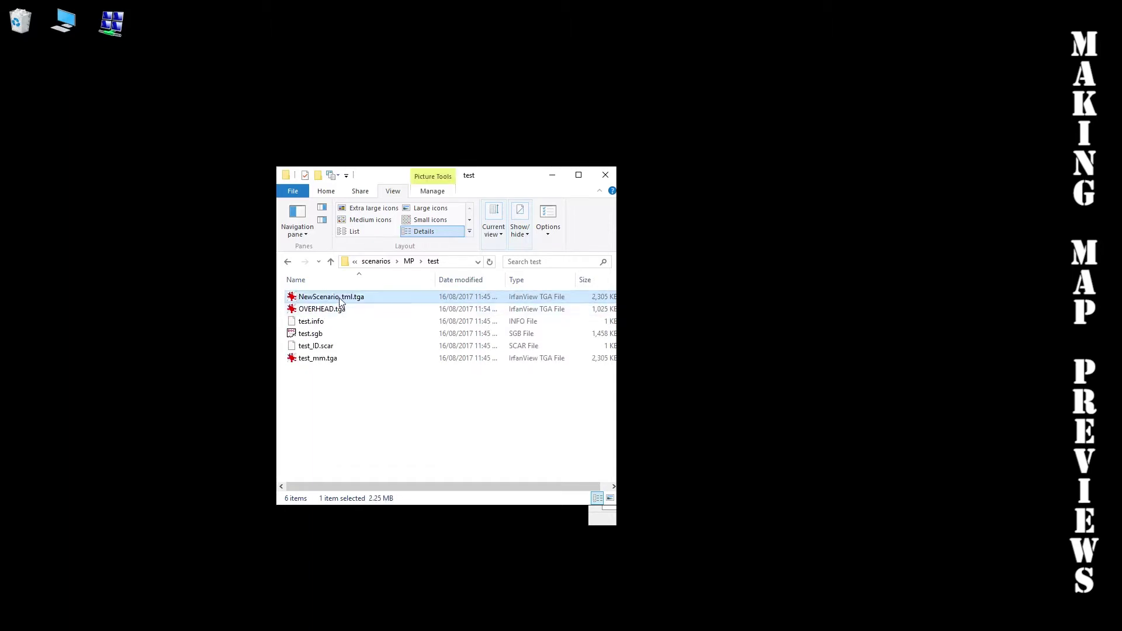
key("F2")
type("test_tml")
key("Tab")
type("testMap")
key("Return")
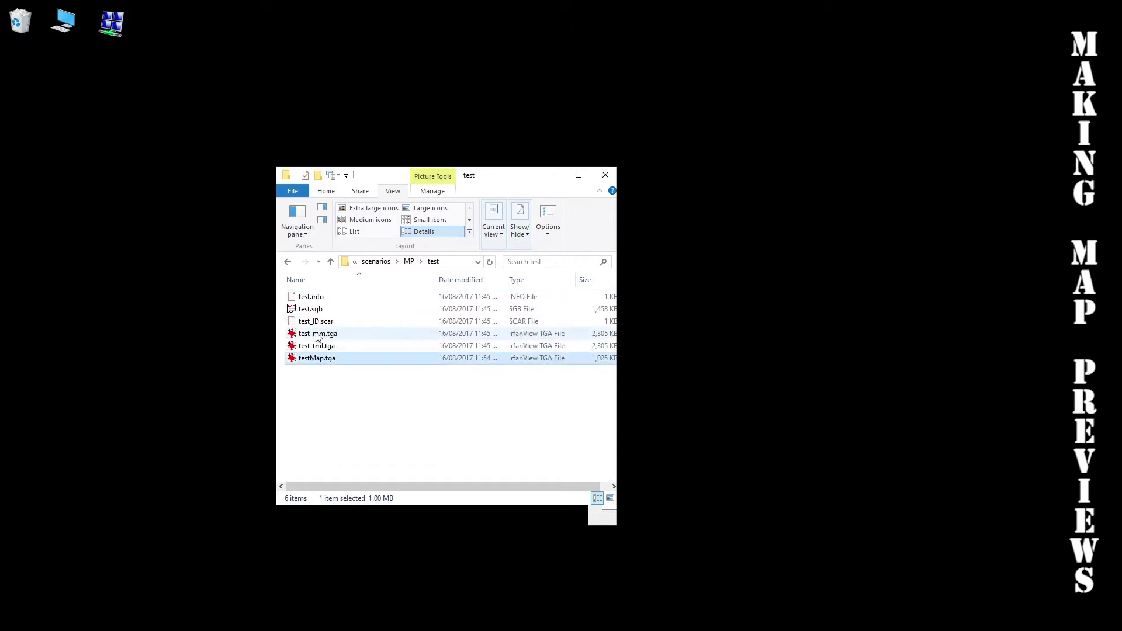
- Preview testMap.tga, then launch Photoshop
left_click(350, 386)
left_click(320, 361)
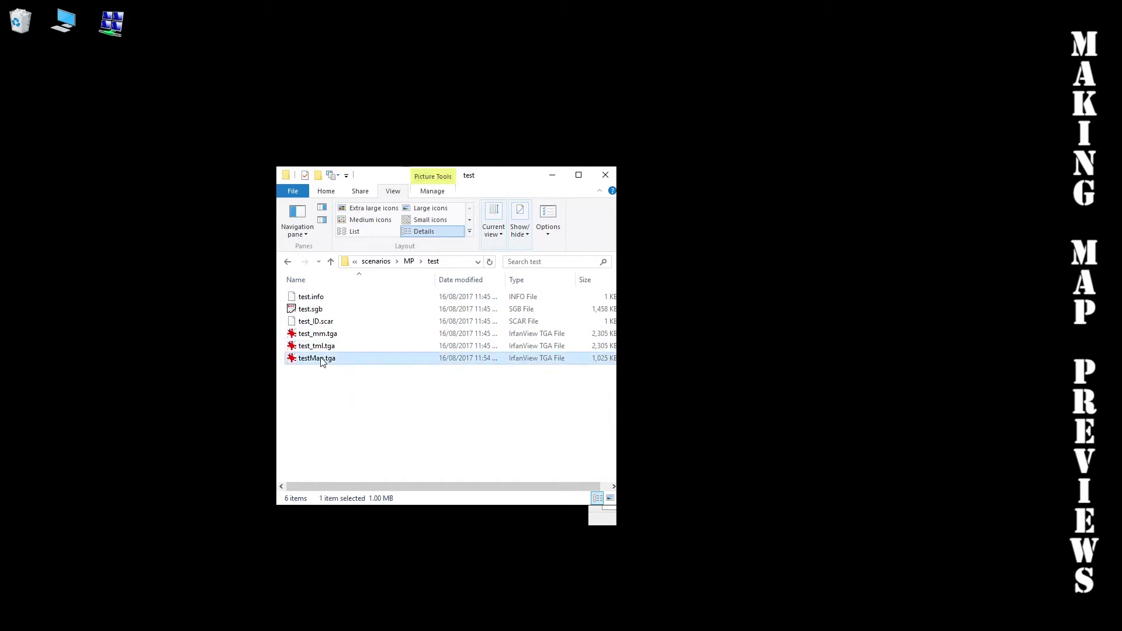
double_click(321, 361)
left_click(699, 144)
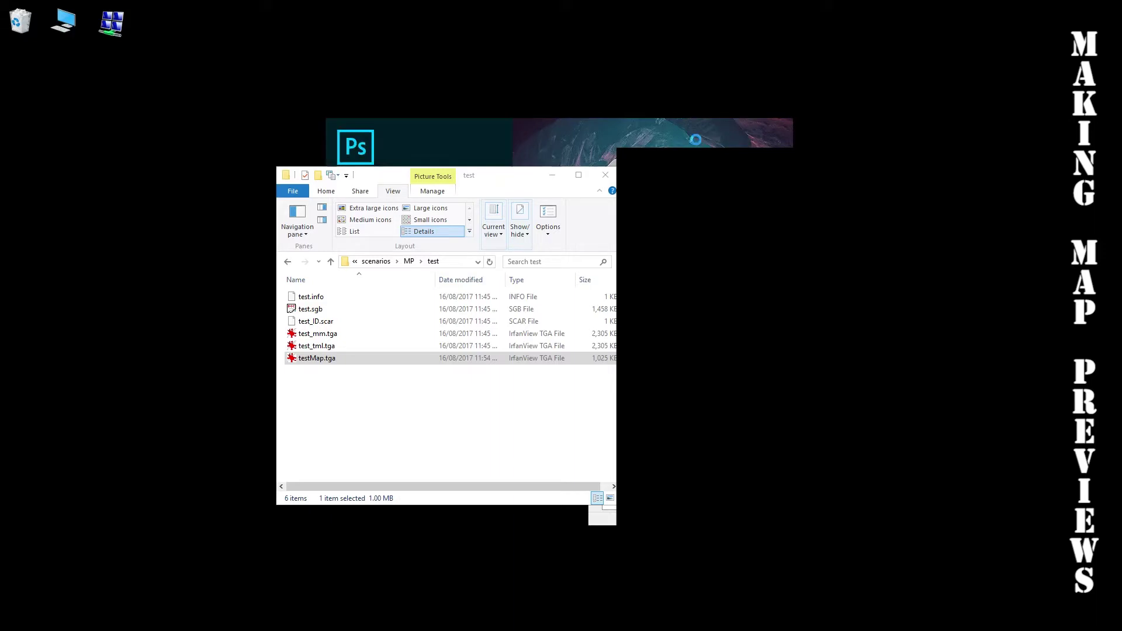
- Drag testMap.tga into Photoshop and add a new empty layer above it
left_click(335, 362)
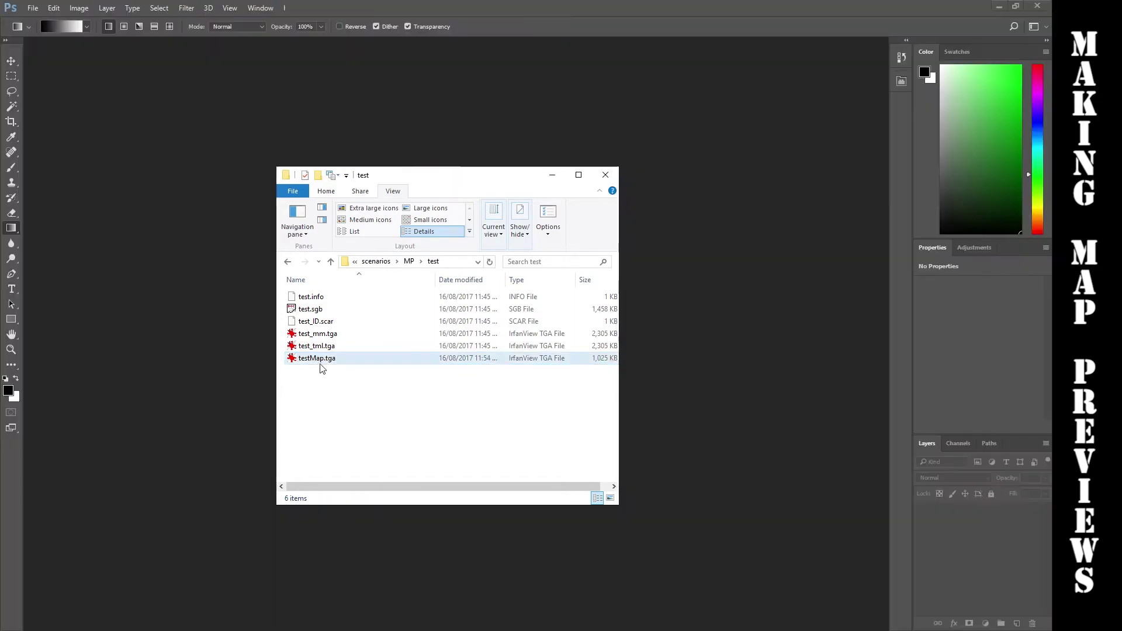
left_click_drag(311, 359, 472, 25)
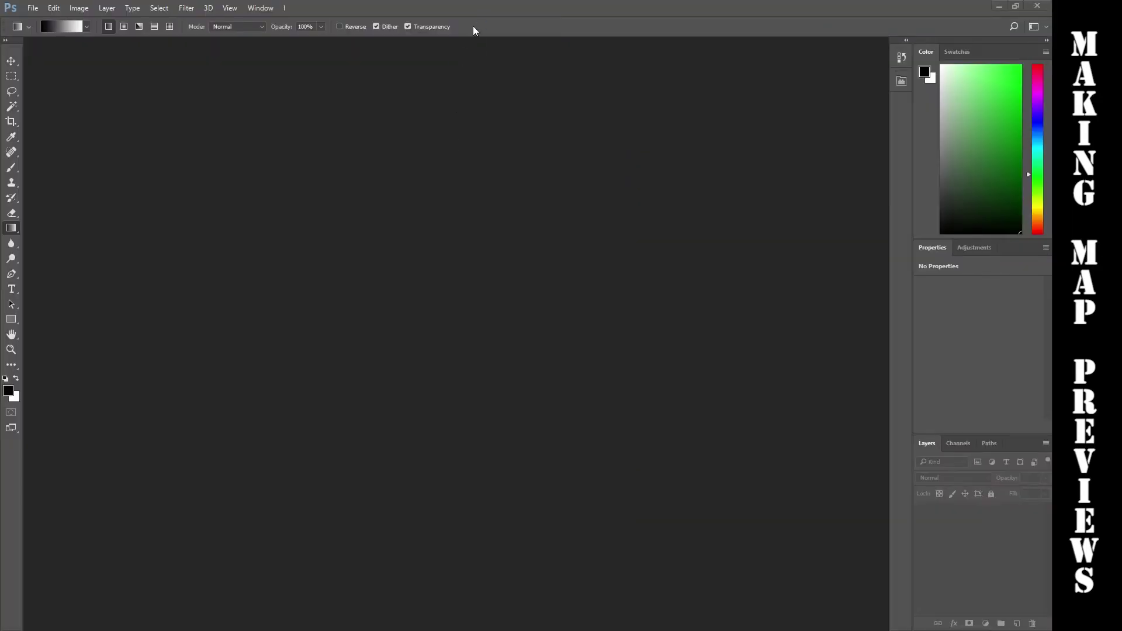
left_click(1016, 623)
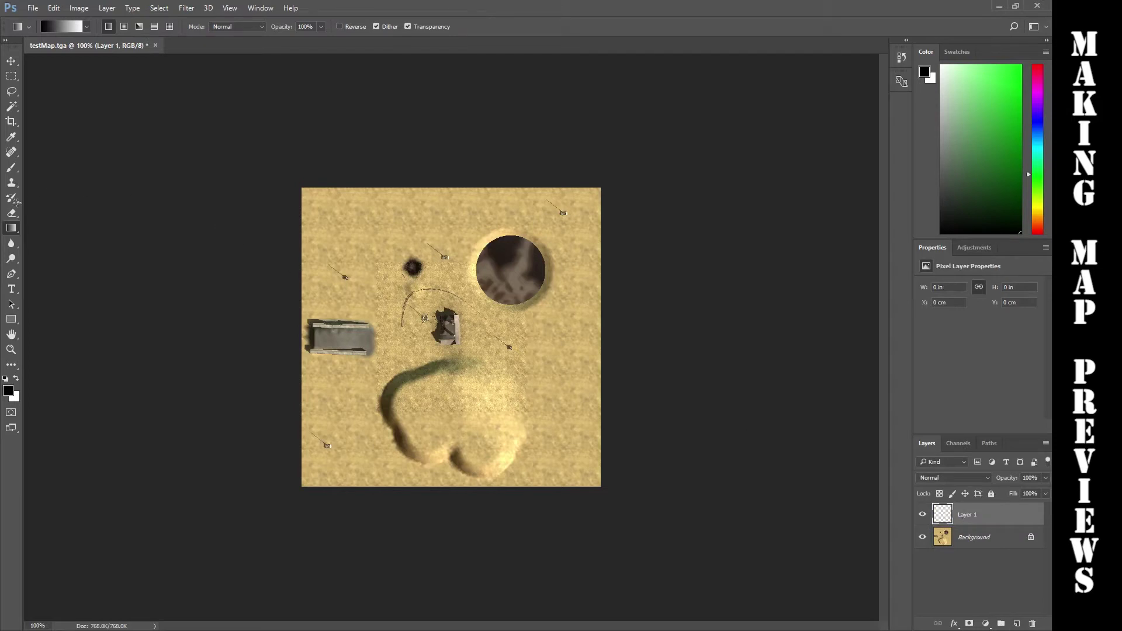
- Paint white start circles with a hard round brush in the top-left and bottom-right corners
left_click(11, 167)
left_click(61, 27)
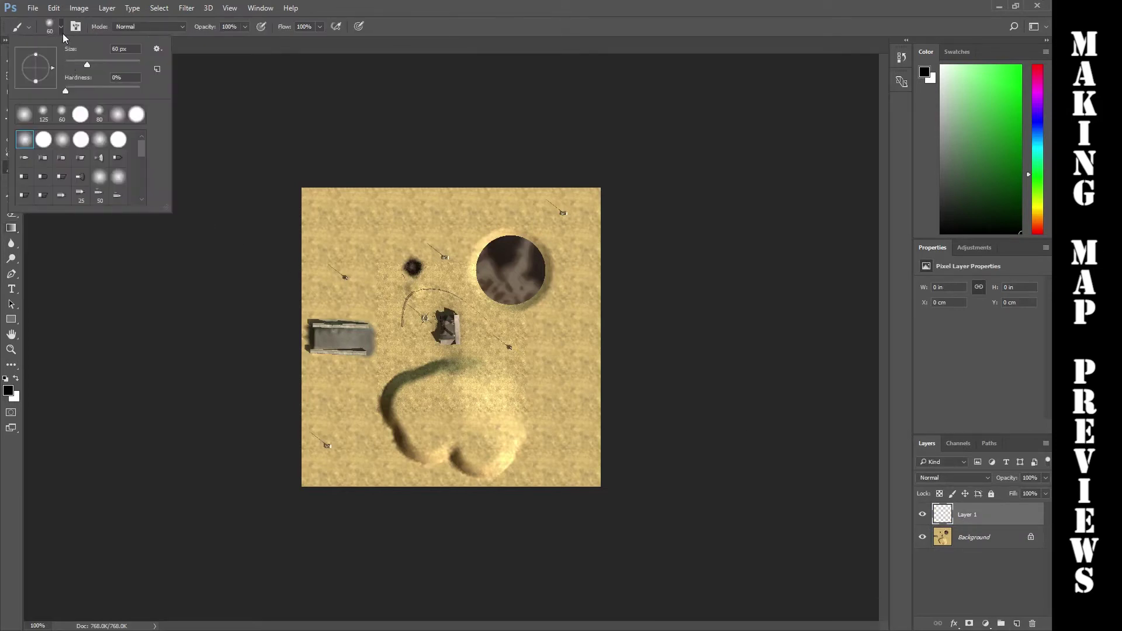
left_click(80, 117)
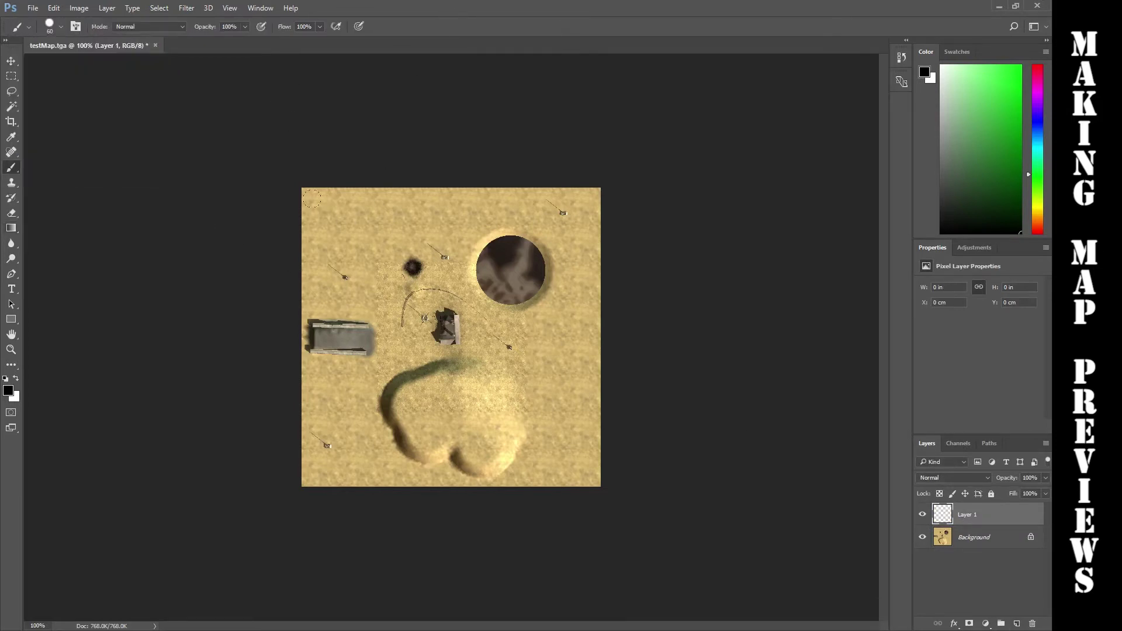
left_click(324, 208)
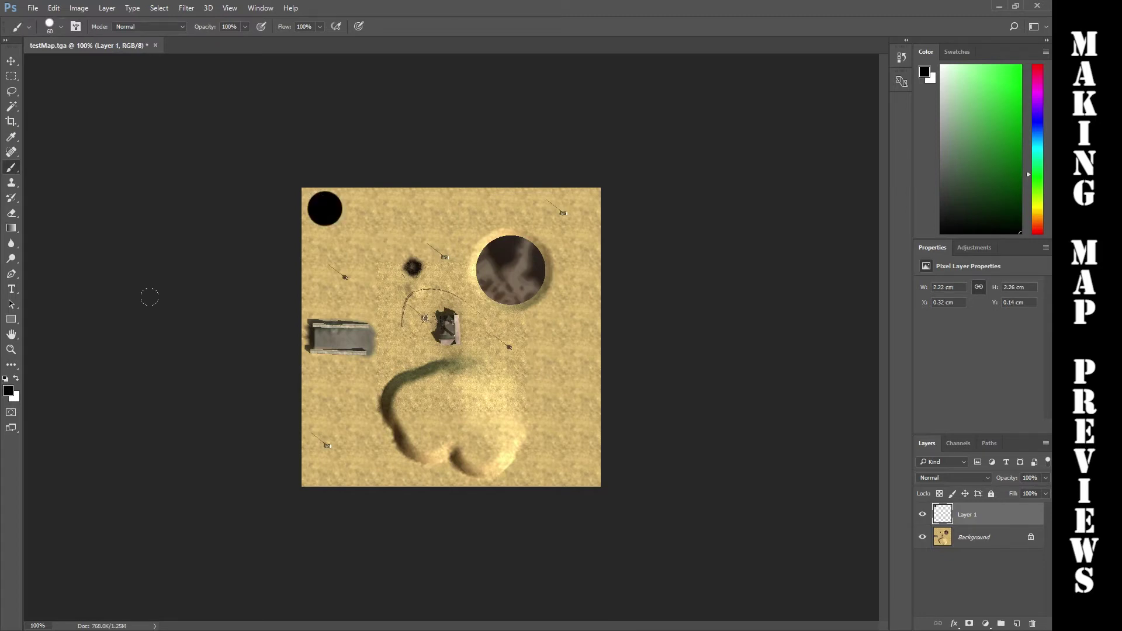
key("ctrl+z")
key("x")
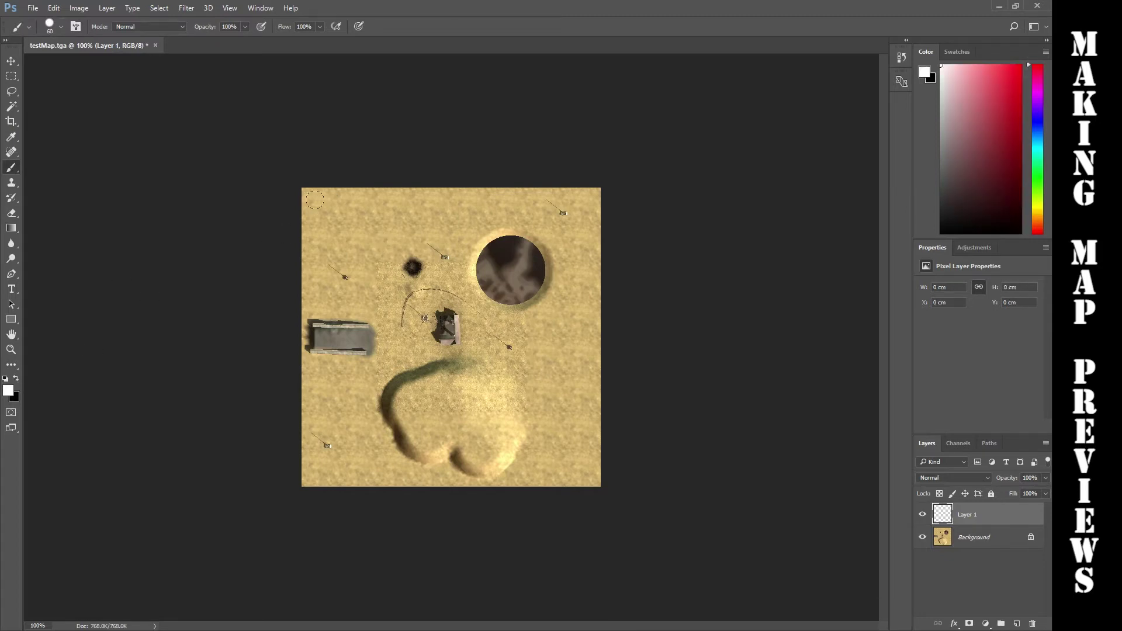
left_click(323, 208)
left_click(578, 463)
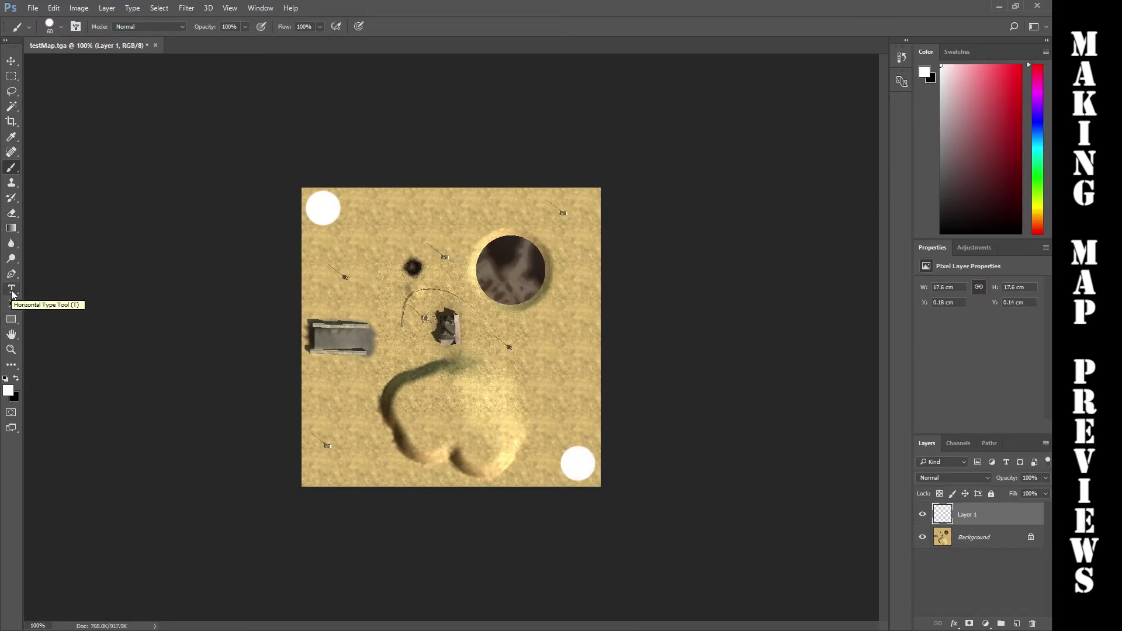
- Place the number 1 as text on the top-left circle
key("t")
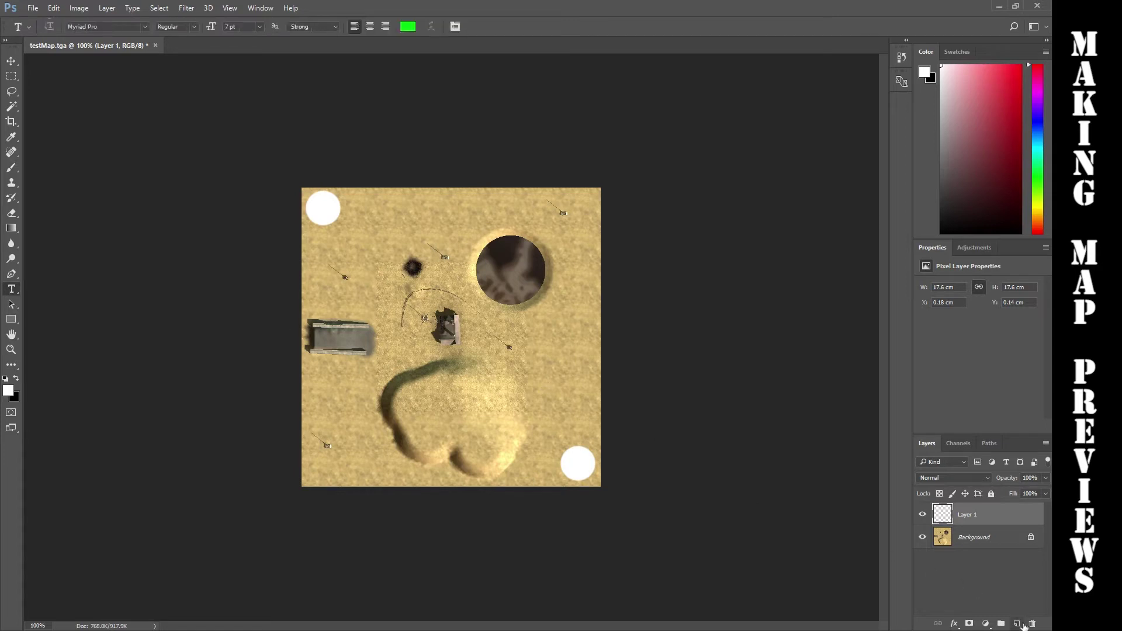
left_click(1016, 623)
left_click_drag(312, 204, 339, 225)
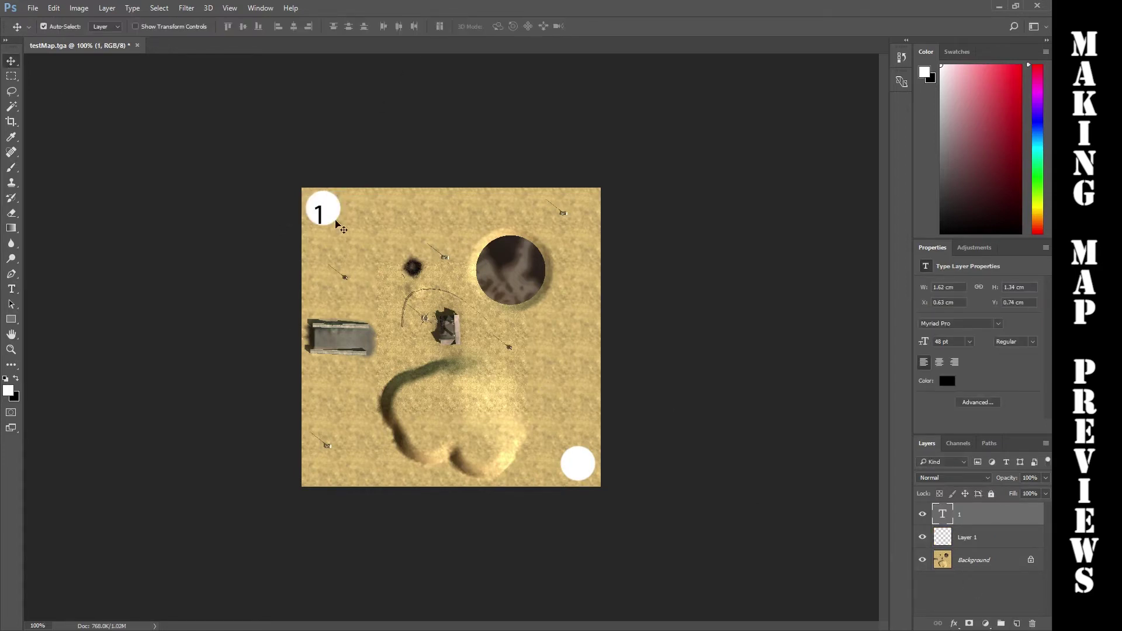
left_click_drag(330, 218, 326, 217)
- Copy the number 1 to the bottom-right circle and change it to 2
scroll(325, 219, "up", 5, "alt")
left_click_drag(200, 170, 640, 524, "alt")
scroll(330, 195, "down", 4, "alt")
scroll(640, 524, "up", 2, "alt")
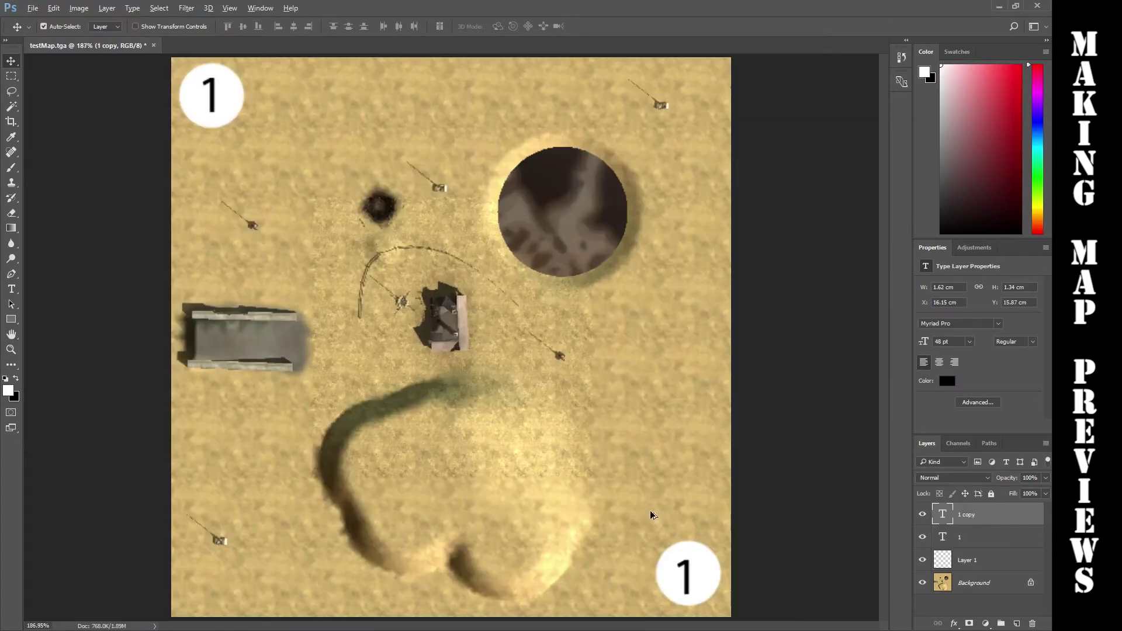
double_click(689, 571)
type("2")
left_click(11, 61)
- Hide both the 1 and 2 text layers so the circles are blank
left_click(271, 279)
scroll(270, 279, "down", 1, "alt")
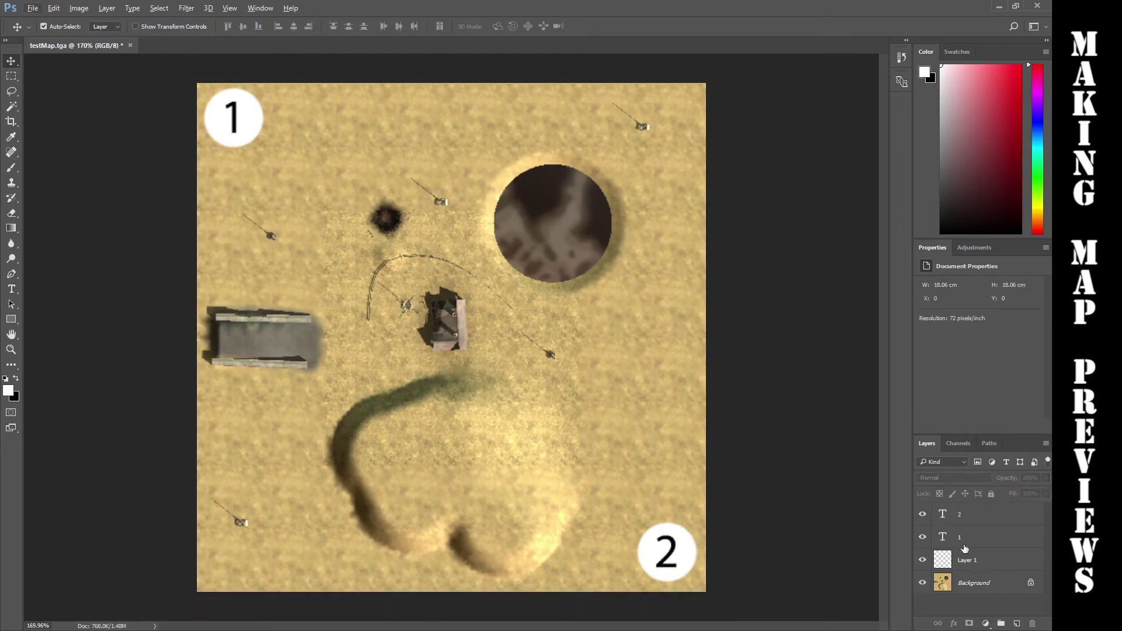
left_click(922, 516)
left_click(923, 537)
left_click(923, 514)
left_click(923, 537)
left_click(923, 514)
left_click(923, 537)
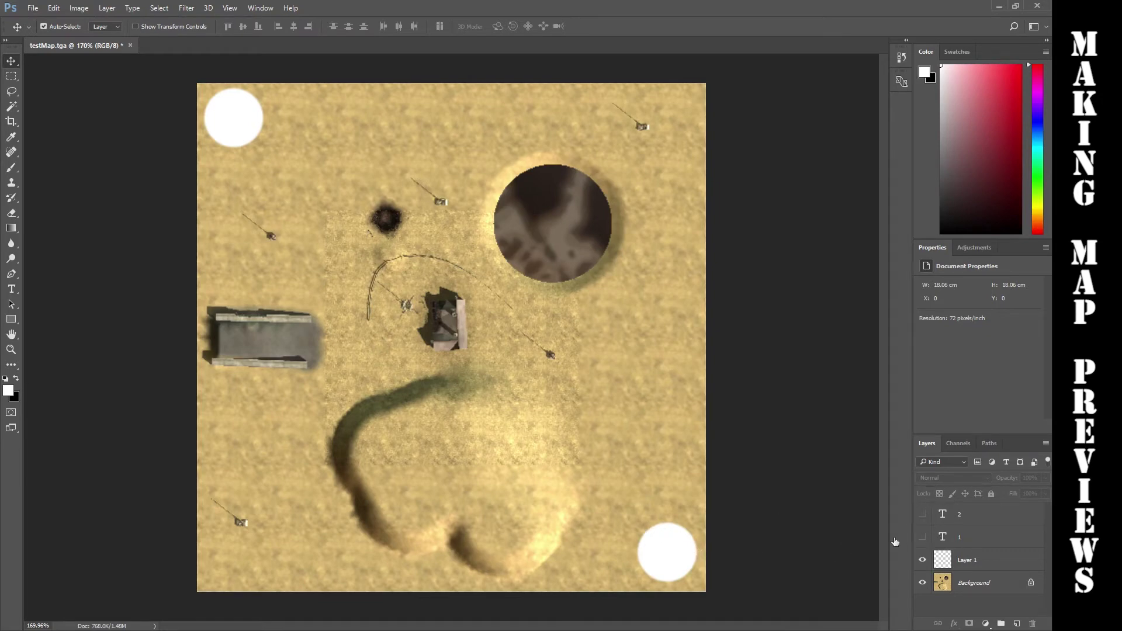
left_click(33, 8)
- Save the blank-circle map as test_map_base.tga in Targa format, accepting the Targa options
left_click(85, 138)
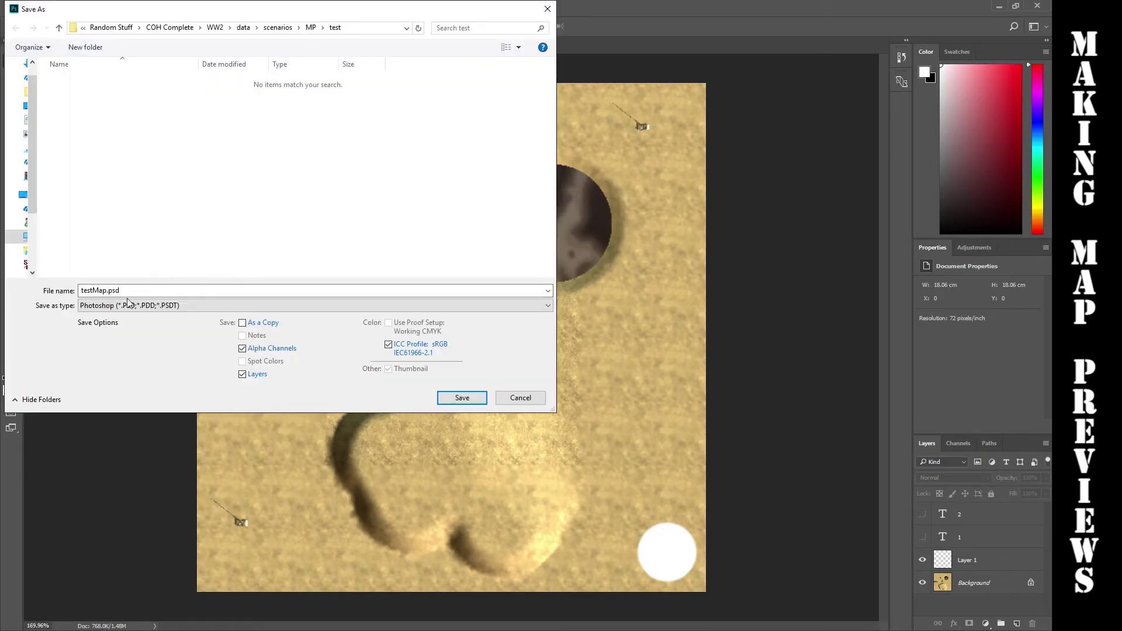
left_click(129, 305)
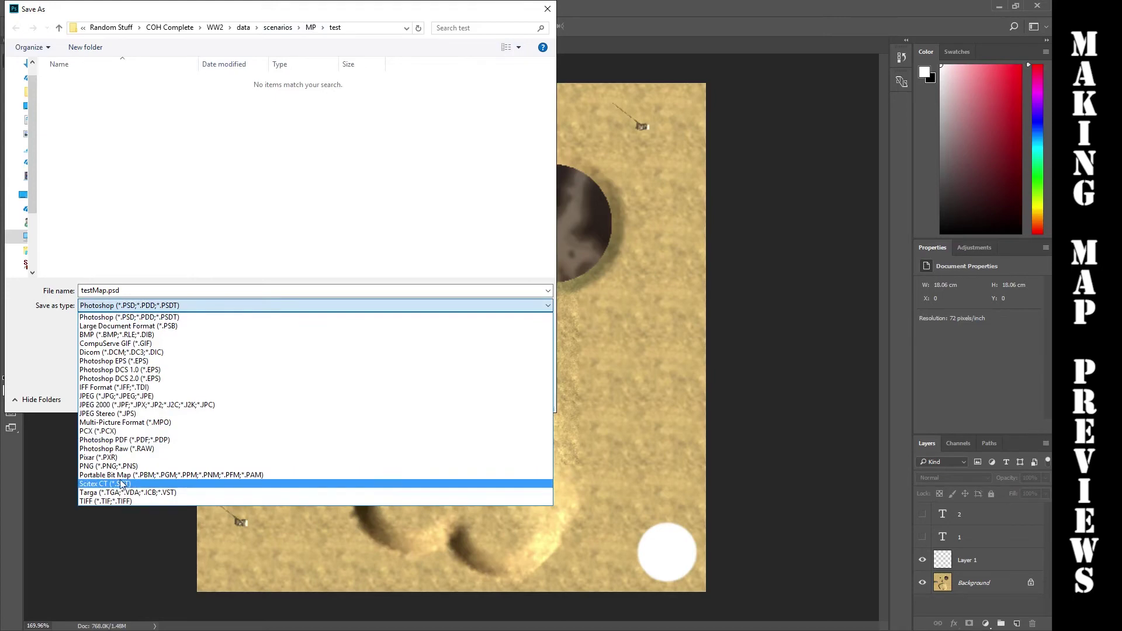
left_click(118, 493)
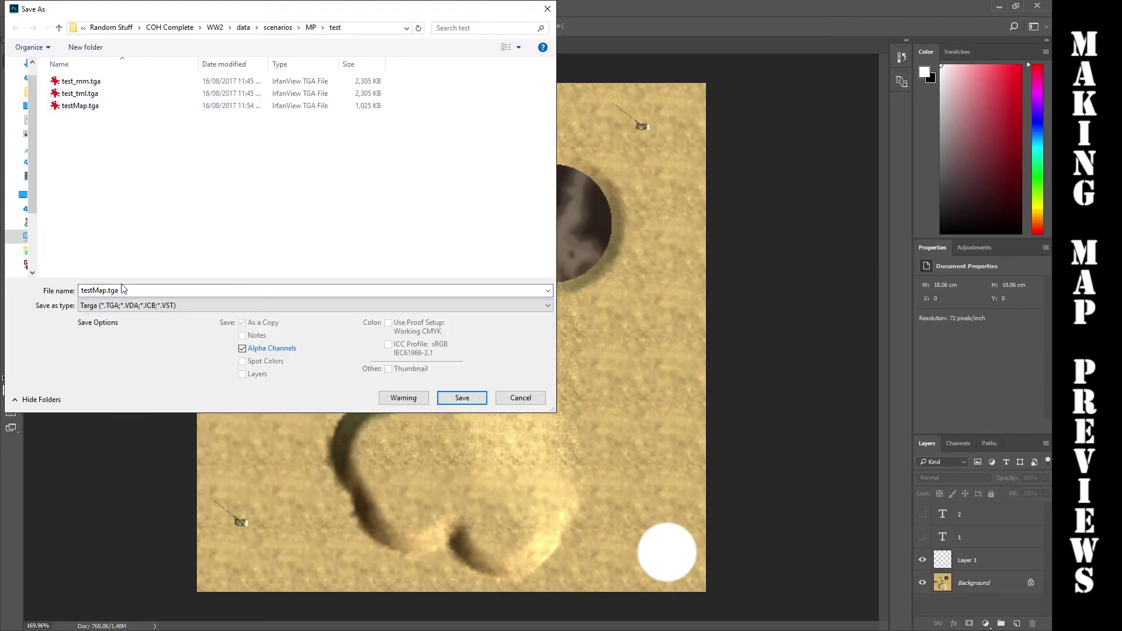
double_click(135, 291)
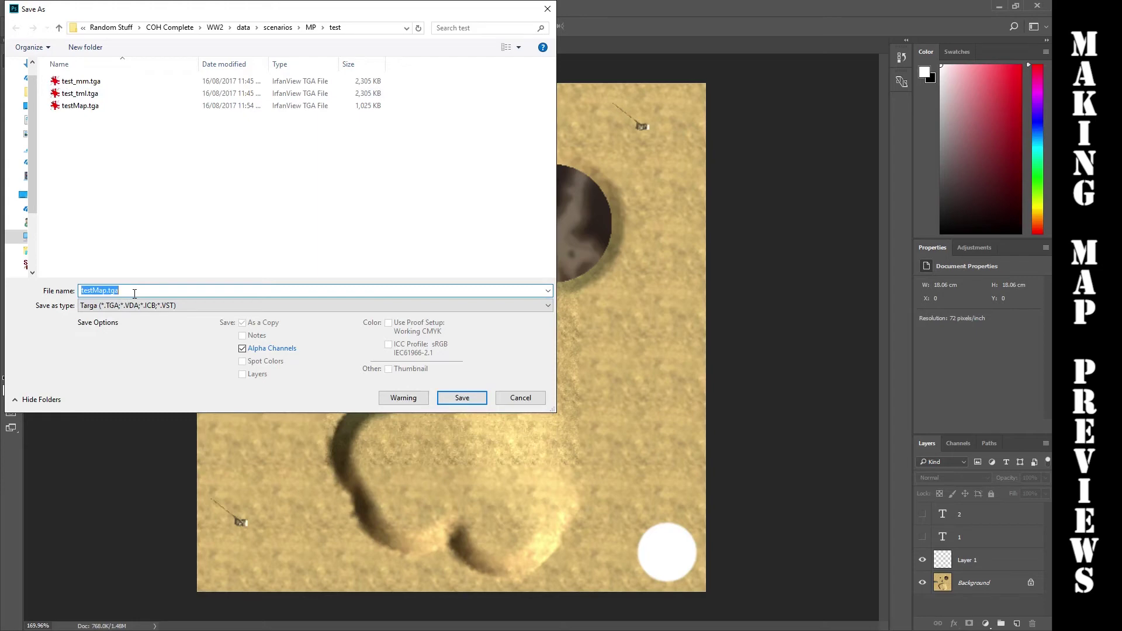
type("test_")
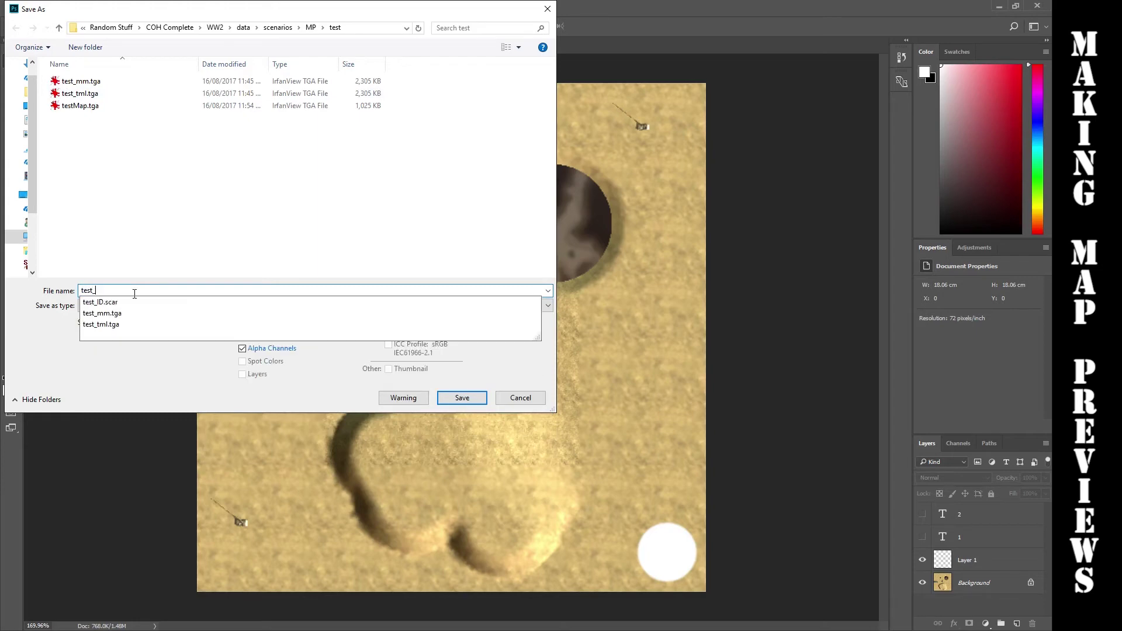
type("map_base")
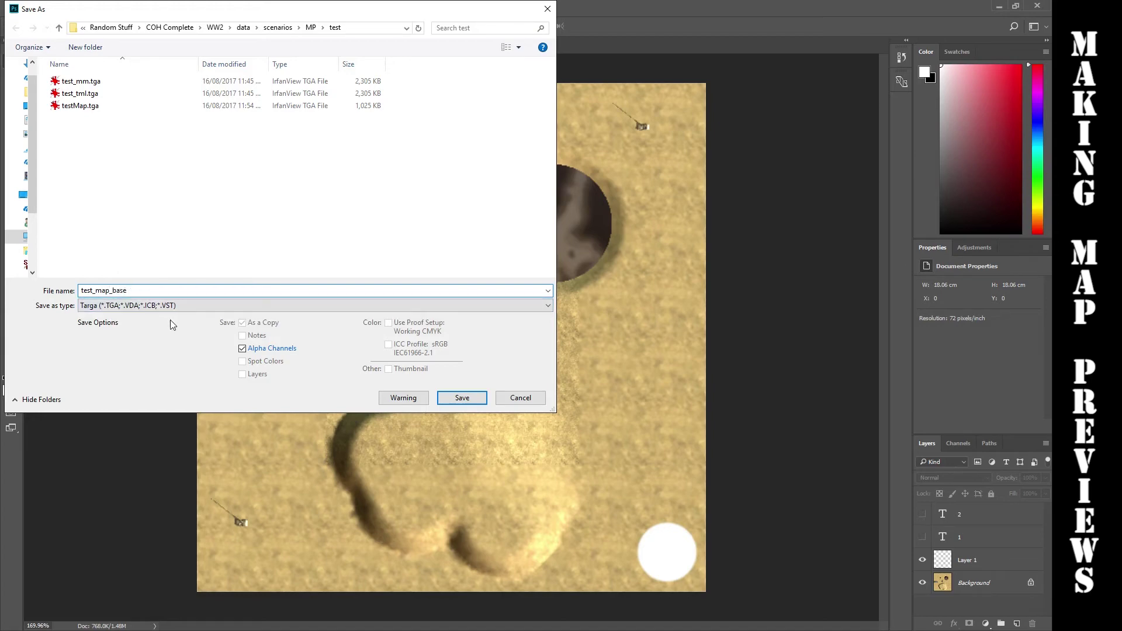
left_click(461, 399)
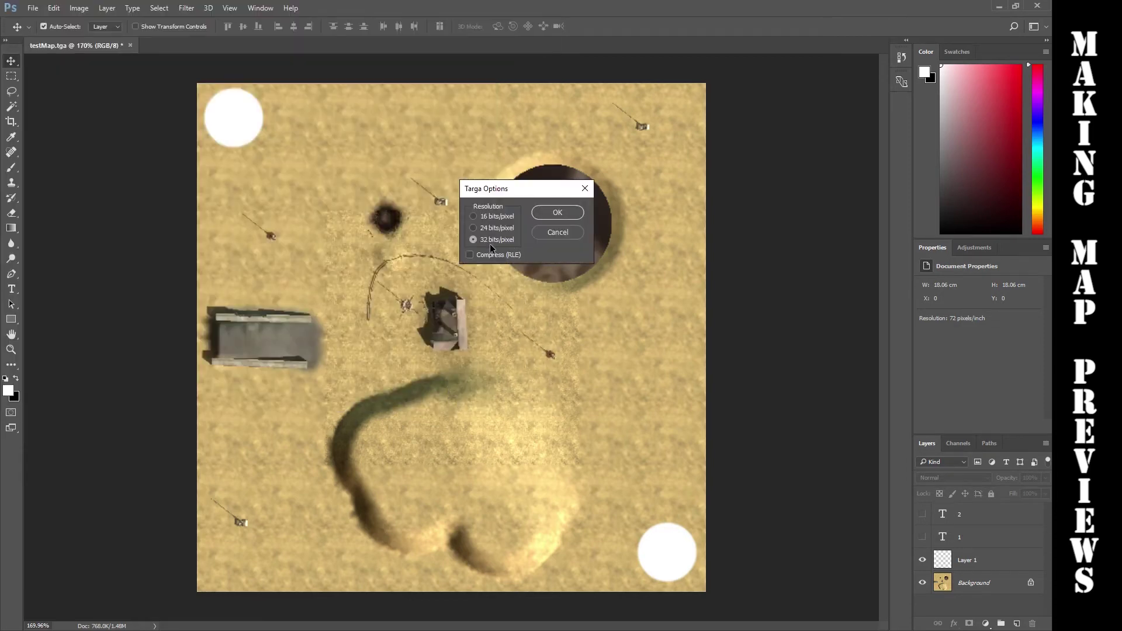
left_click(552, 212)
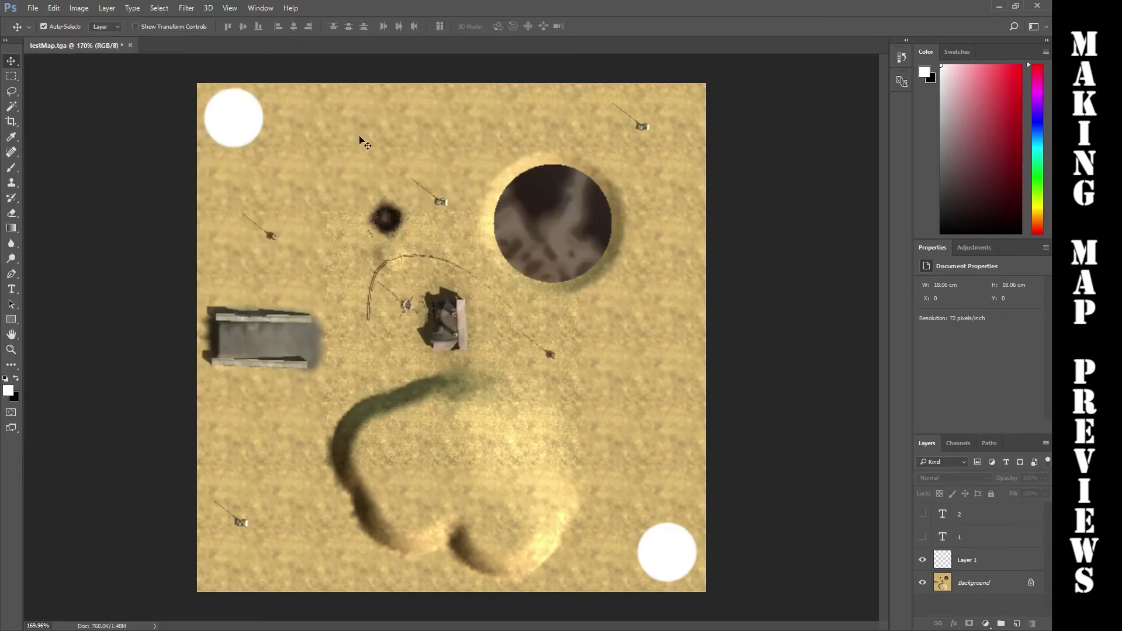
- Make the numbers 1 and 2 visible again
left_click(922, 537)
left_click(922, 516)
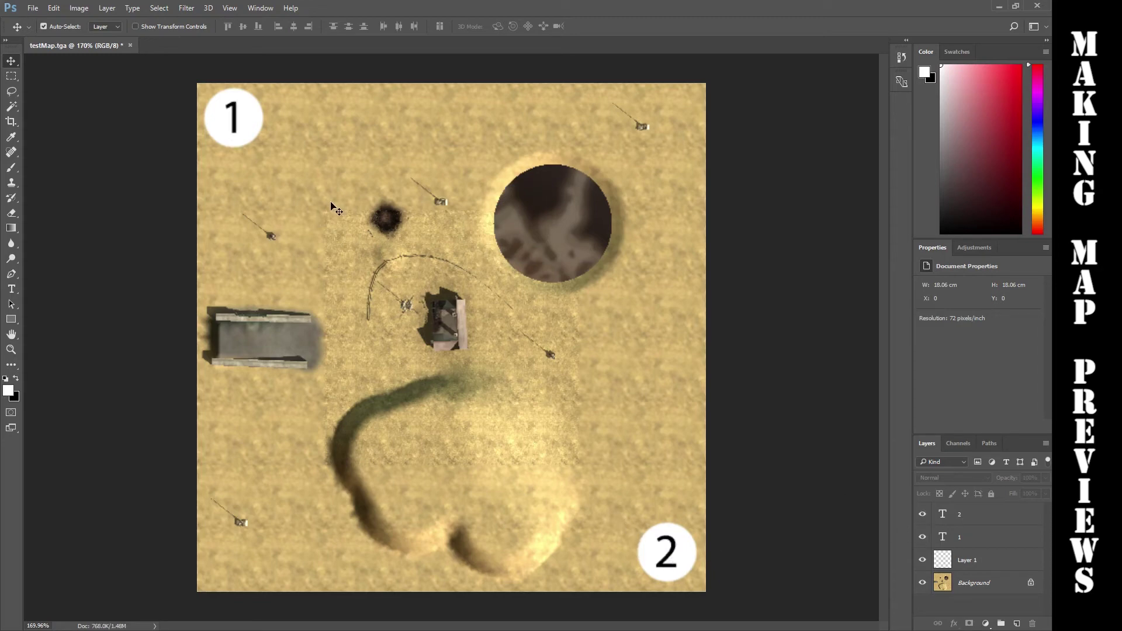
left_click(33, 8)
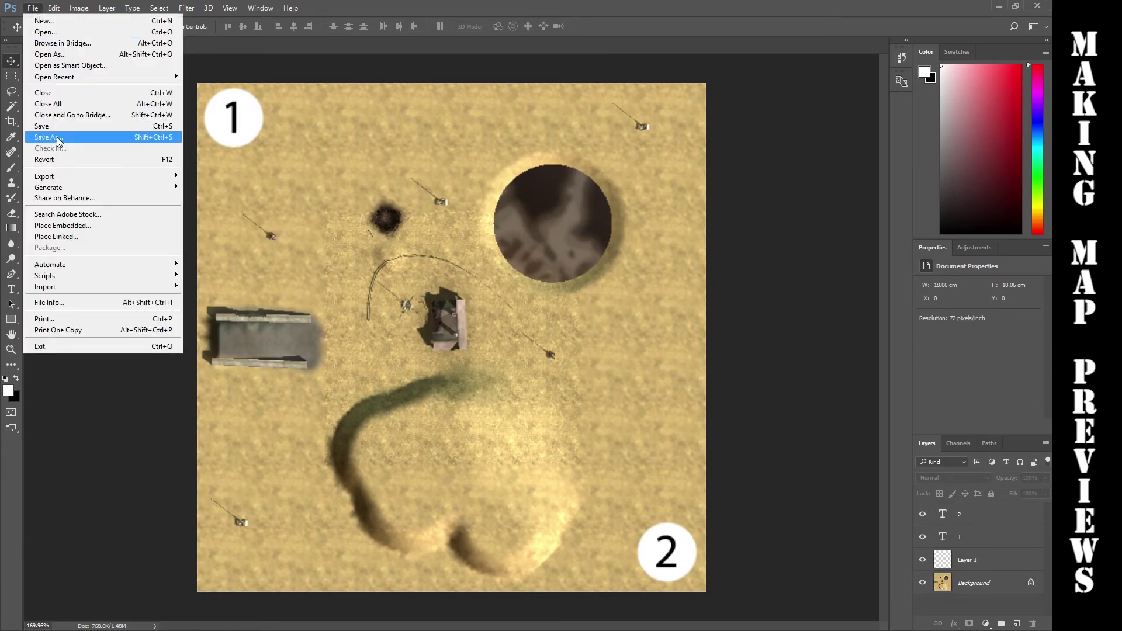
- Save the numbered map in Targa format as test_map_slots.tga, editing the test_map_base name
left_click(56, 137)
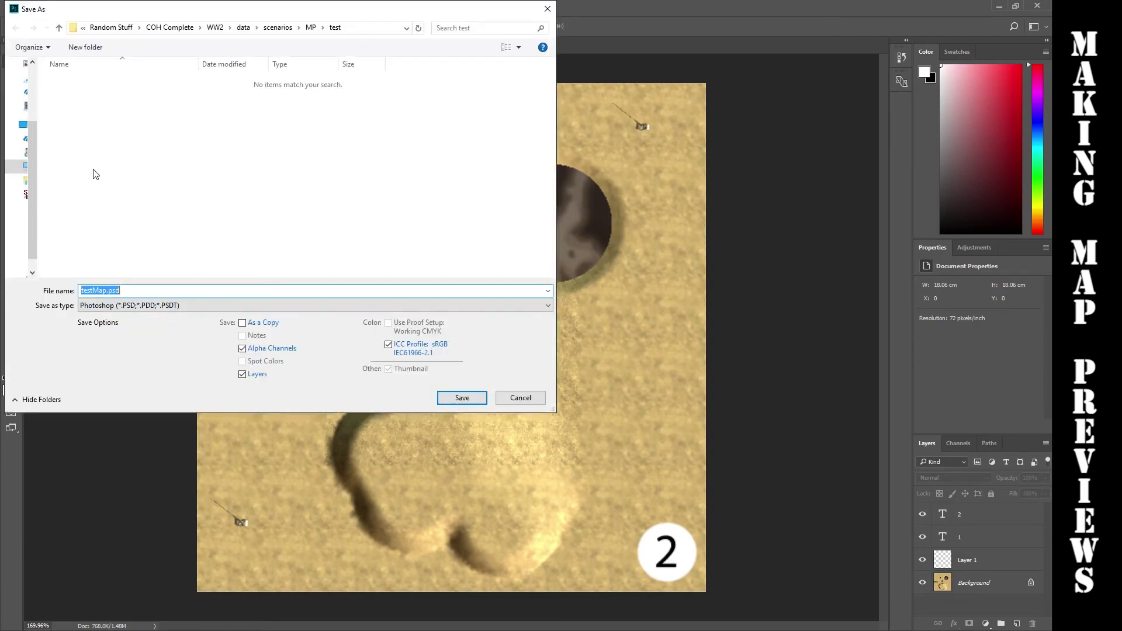
left_click(134, 305)
left_click(133, 493)
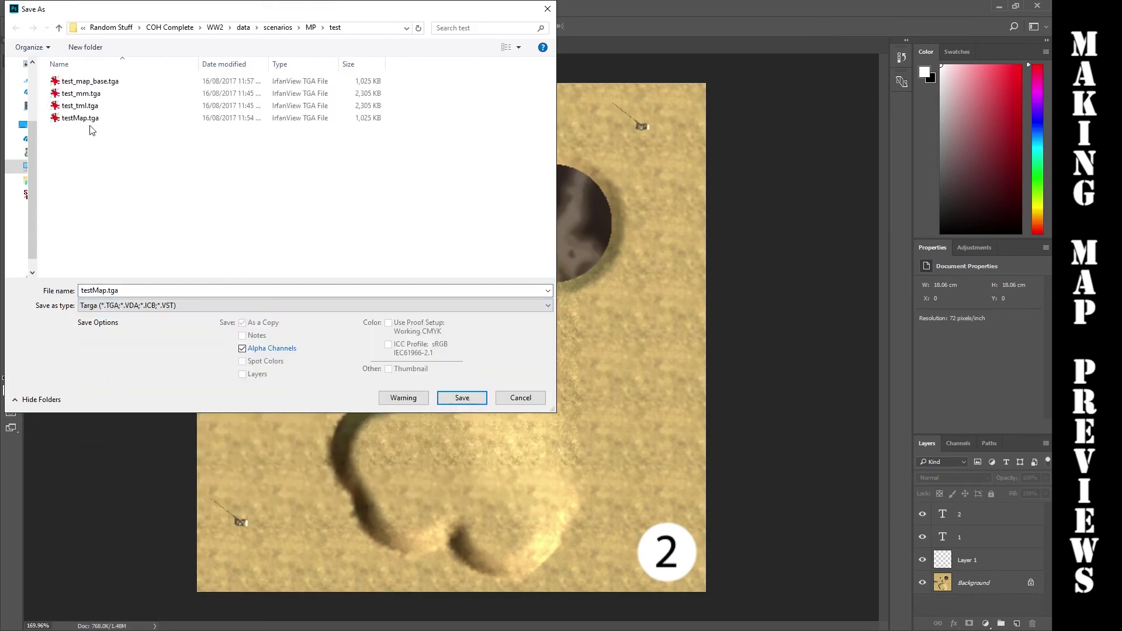
left_click(105, 82)
left_click(126, 291)
left_click(127, 290)
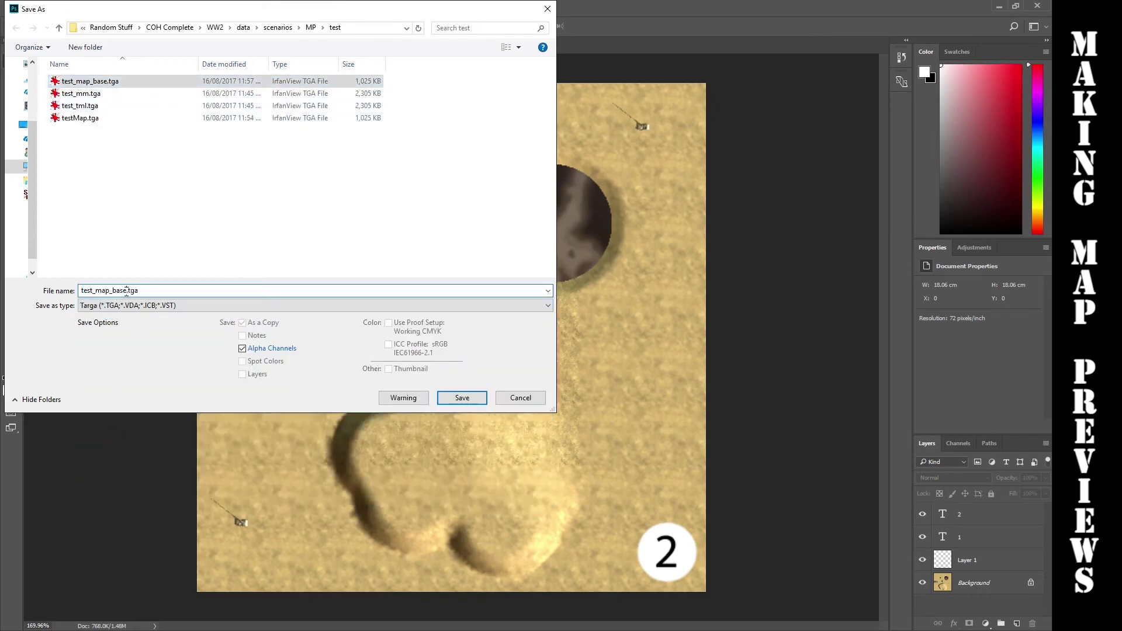
key("BackSpace")
key("BackSpace")
key("BackSpace")
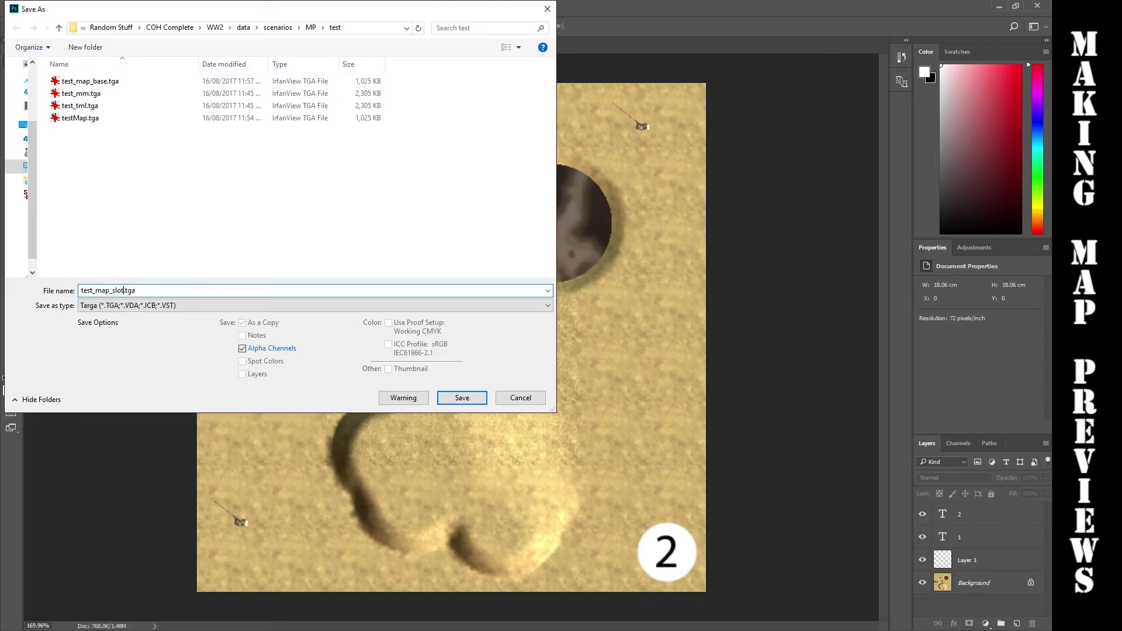
left_click(458, 398)
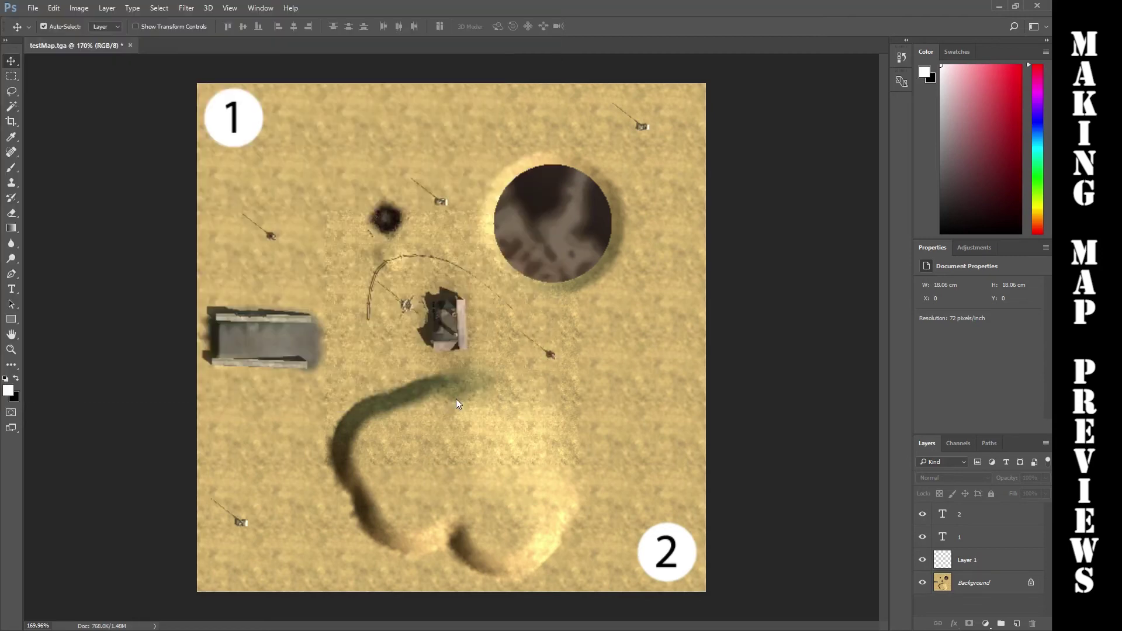
- Accept the Targa options, then preview test_map_slots.tga in IrfanView and close it
left_click(576, 215)
key("alt+Tab")
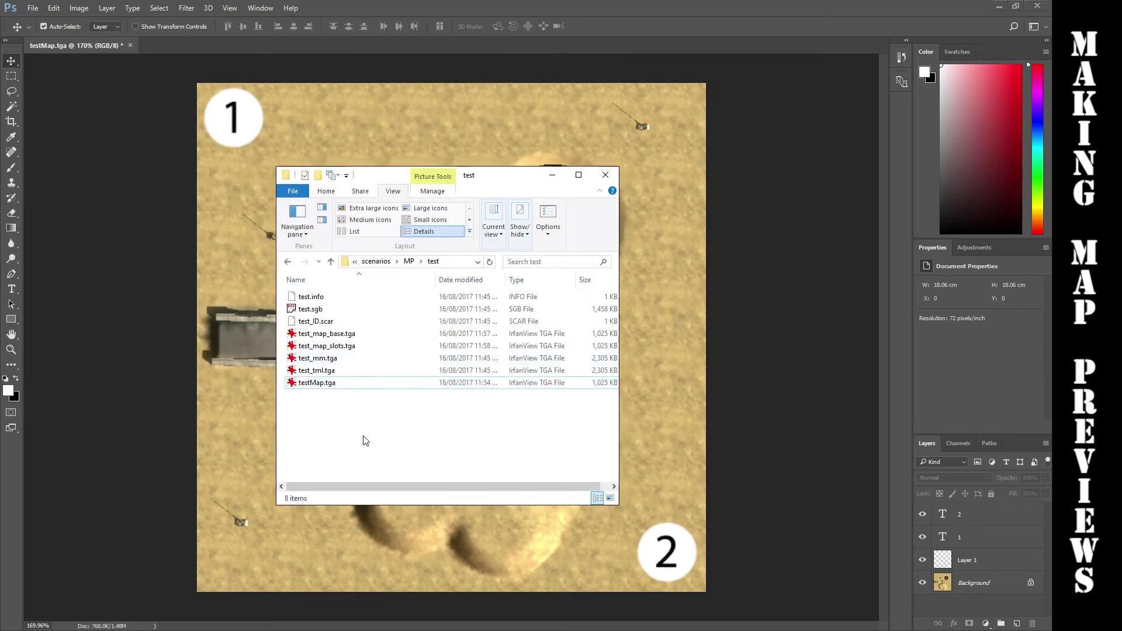
left_click(344, 347)
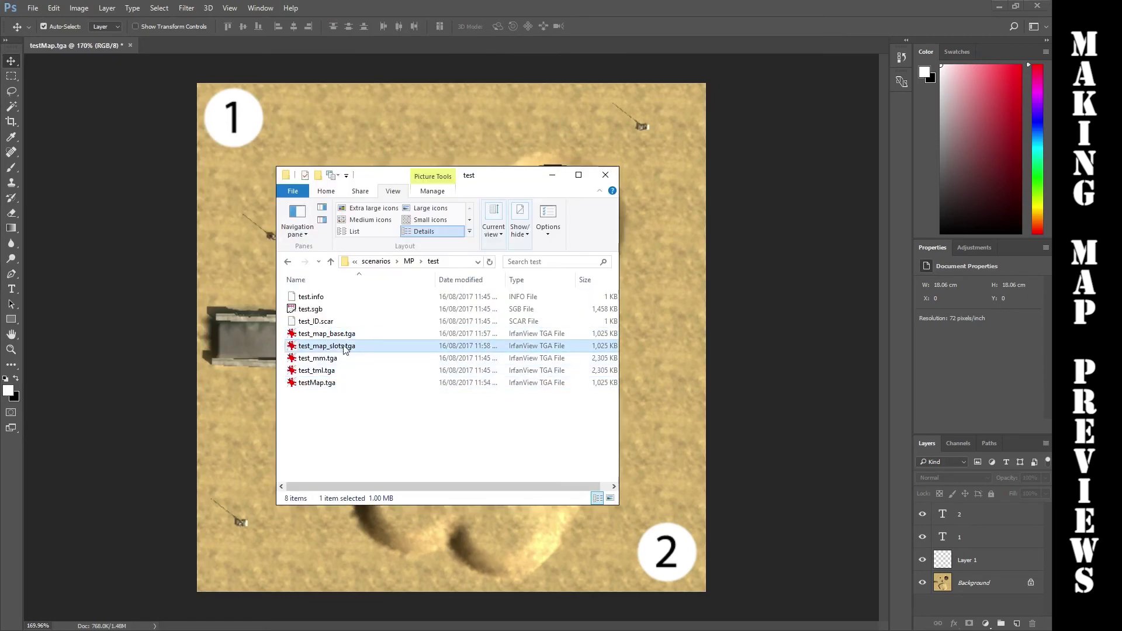
double_click(343, 347)
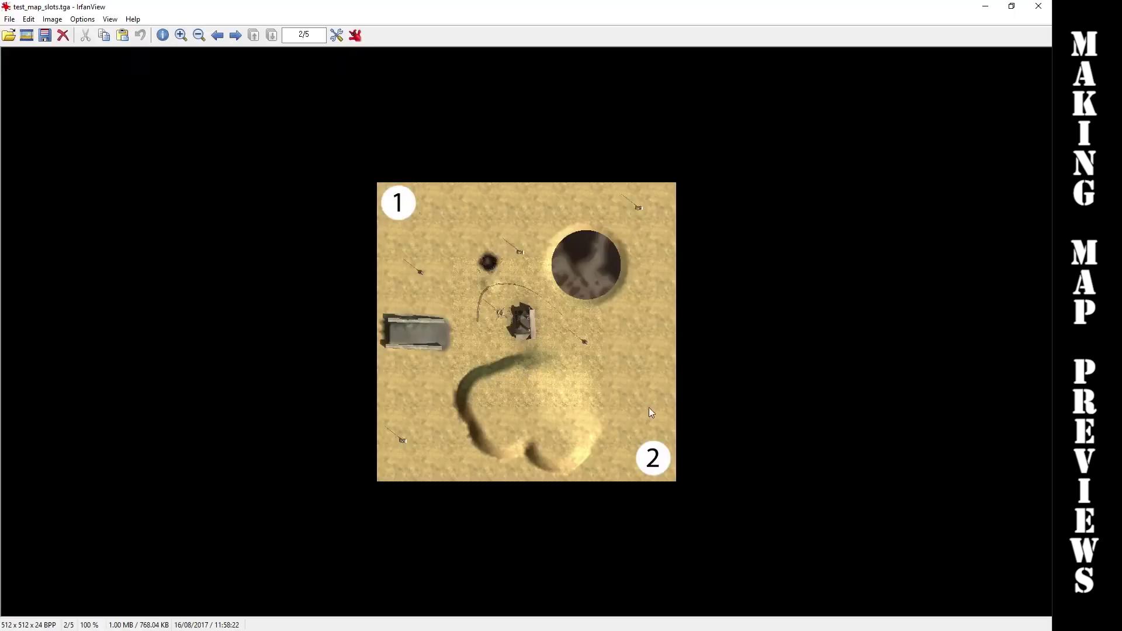
left_click(1038, 7)
- Preview test_mm.tga in IrfanView, close it, and move the folder window over the map
left_click(352, 433)
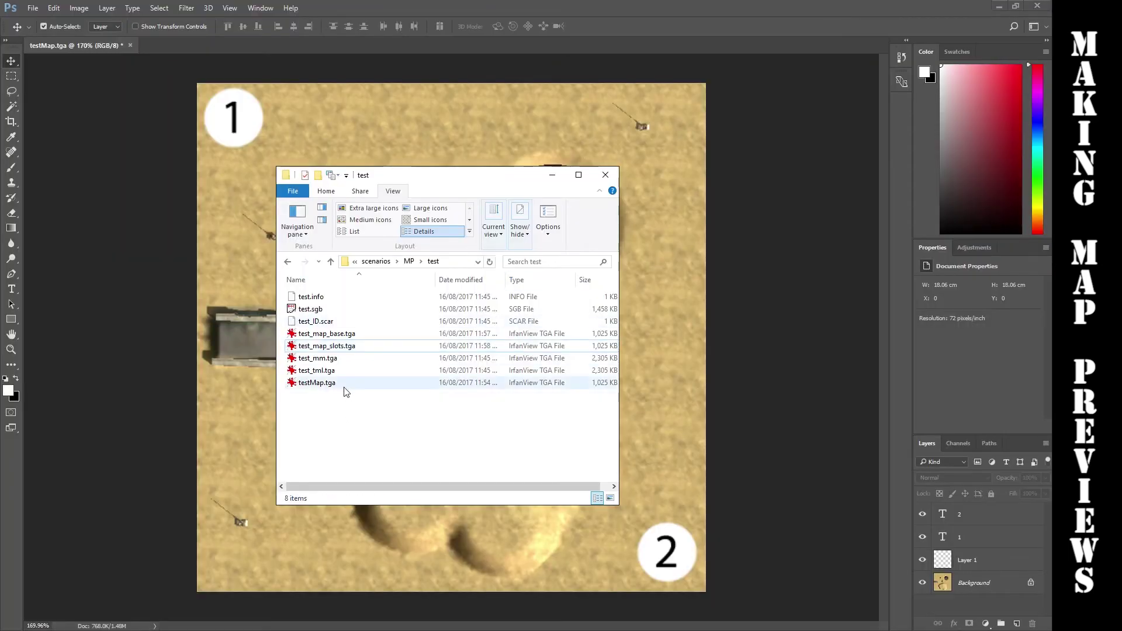
double_click(320, 359)
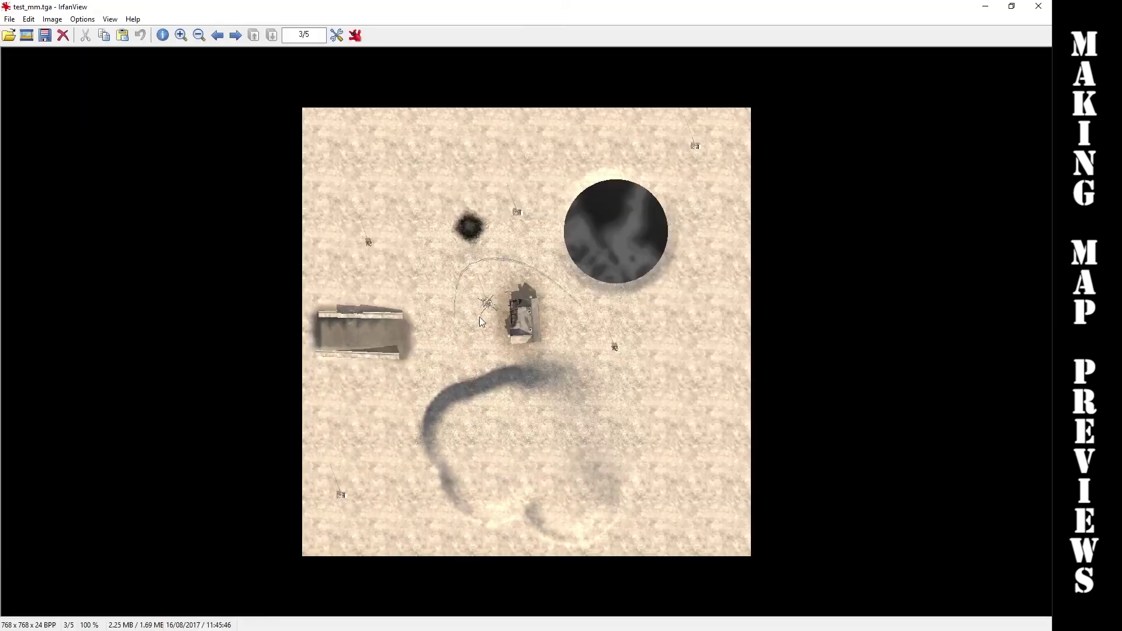
left_click(1038, 6)
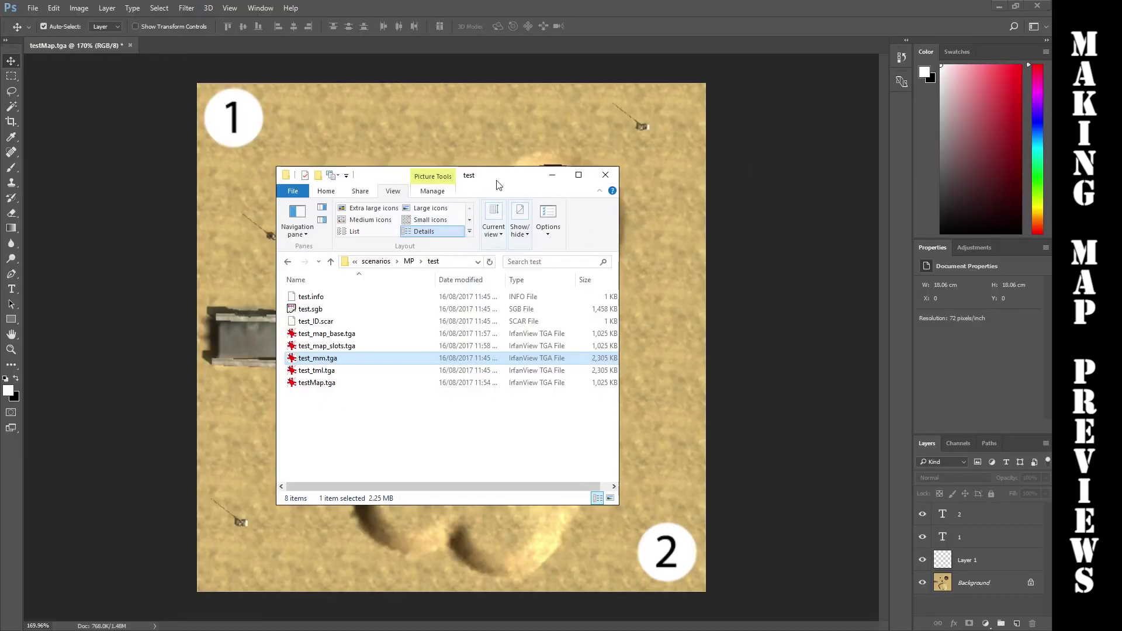
left_click_drag(500, 181, 544, 197)
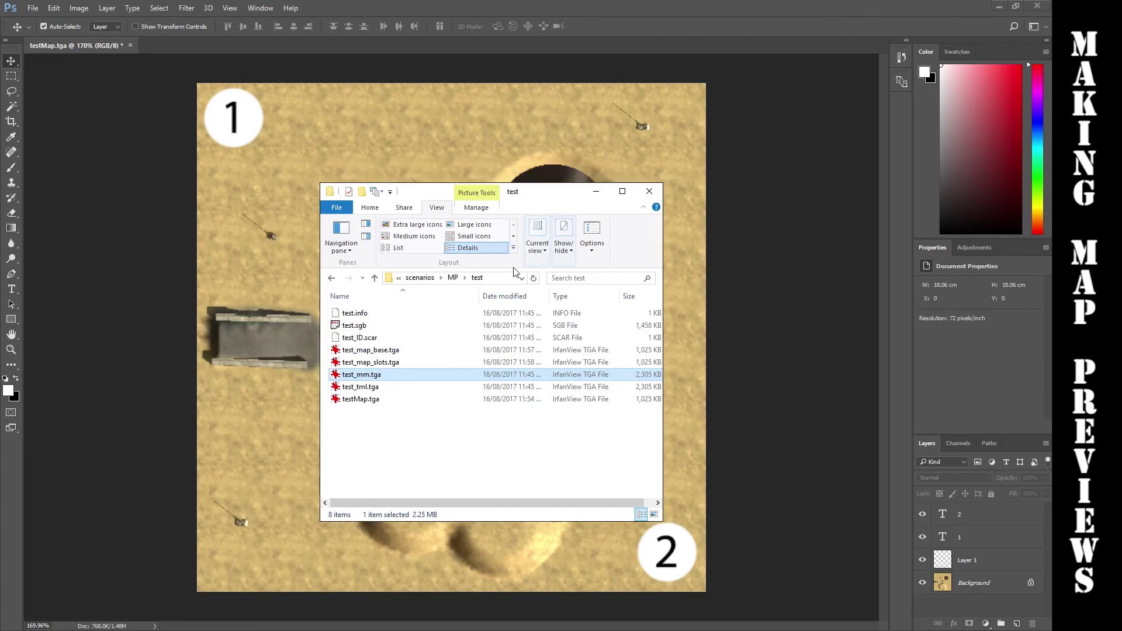